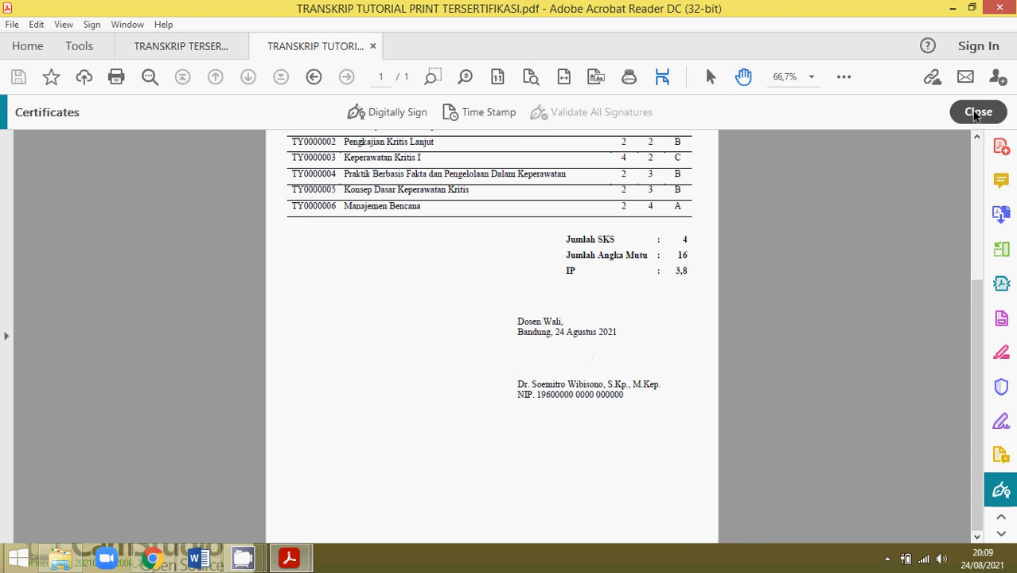
Close the Certificates tools and show the TTD TERSERTIFIKASI PRINT folder in File Explorer.
{"action": "left_click", "coordinate": [965, 111]}
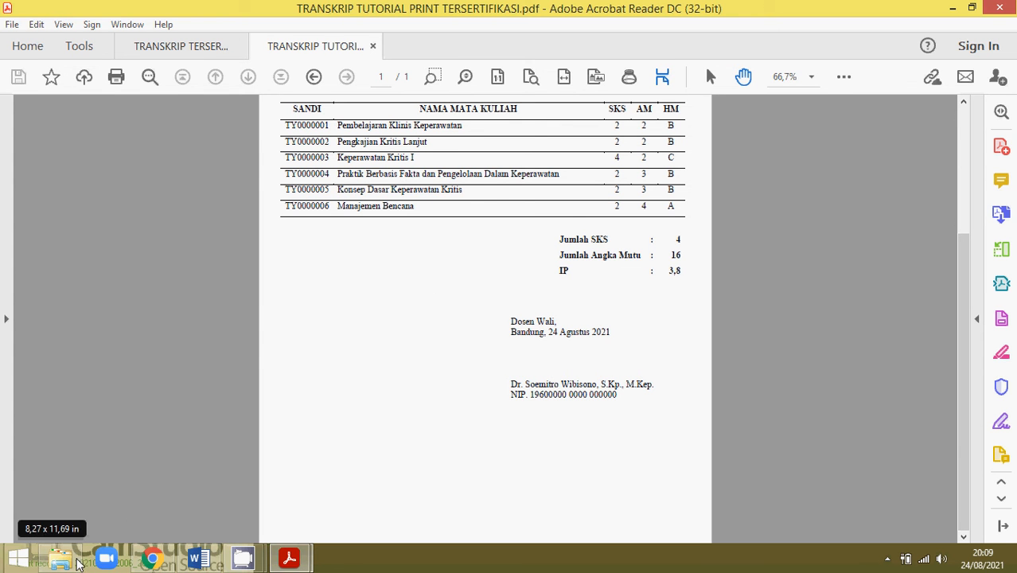
{"action": "left_click", "coordinate": [64, 562]}
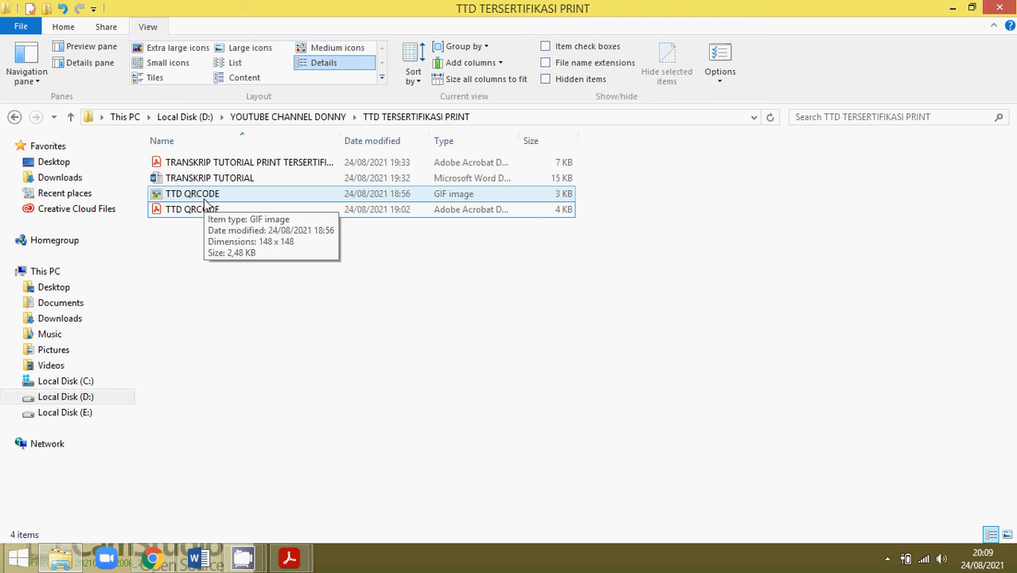
{"action": "left_click", "coordinate": [205, 198]}
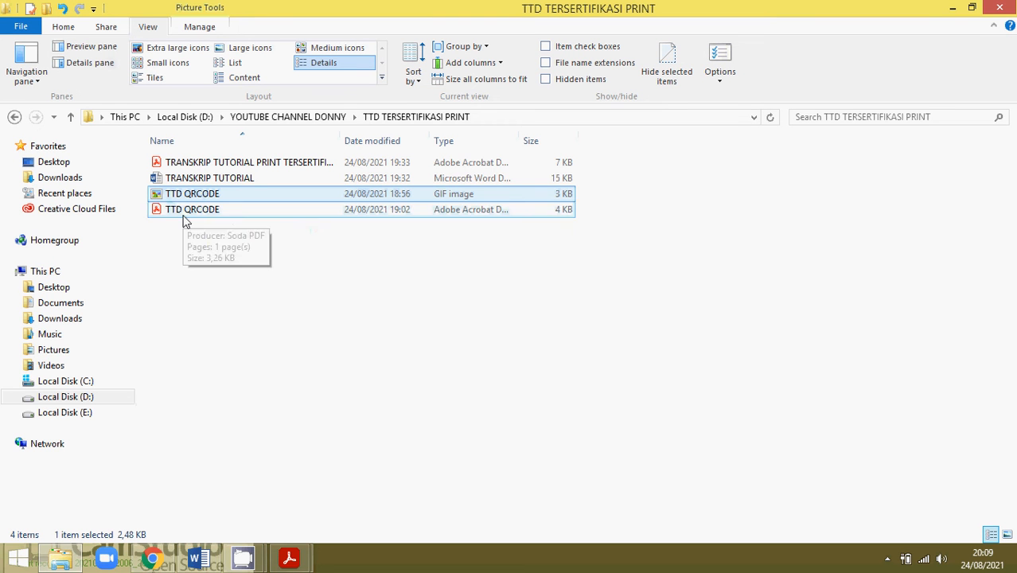
{"action": "left_click", "coordinate": [183, 213]}
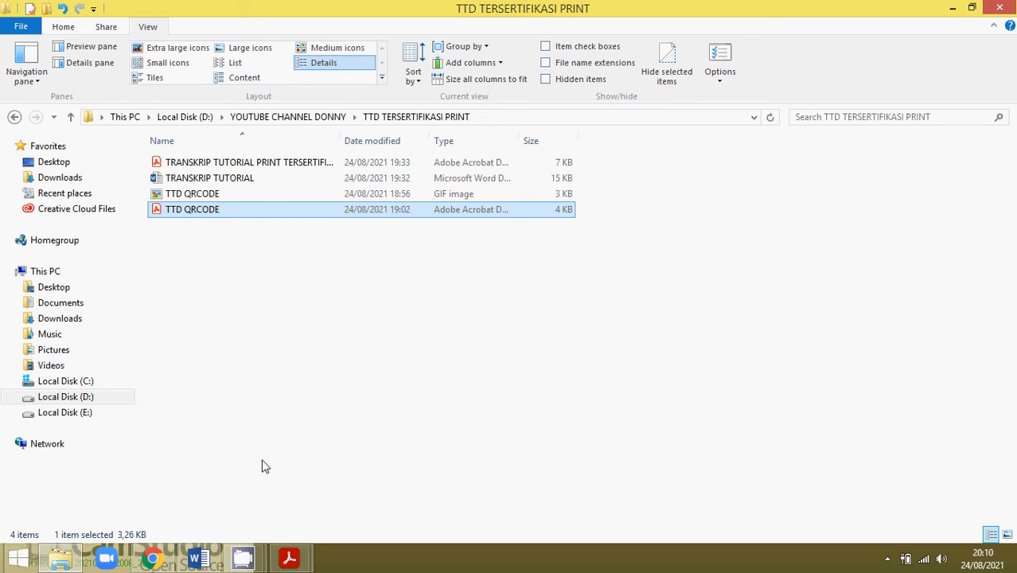
Bring Chrome forward and return to the YOUTUBE TTD SERTIFIKASI PRINT spreadsheet via the Drive tab.
{"action": "left_click", "coordinate": [151, 559]}
{"action": "left_click", "coordinate": [260, 10]}
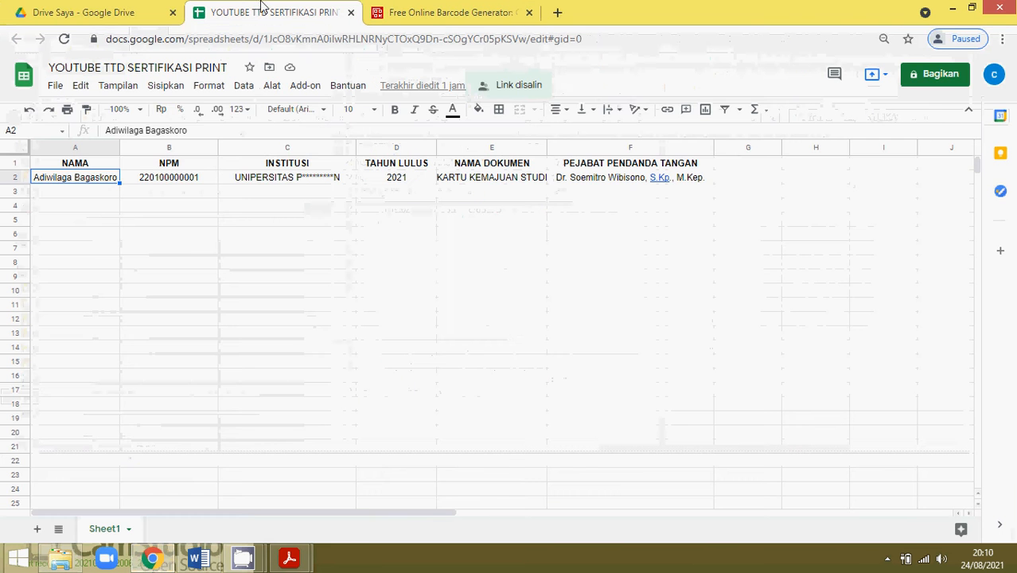
{"action": "left_click", "coordinate": [119, 10]}
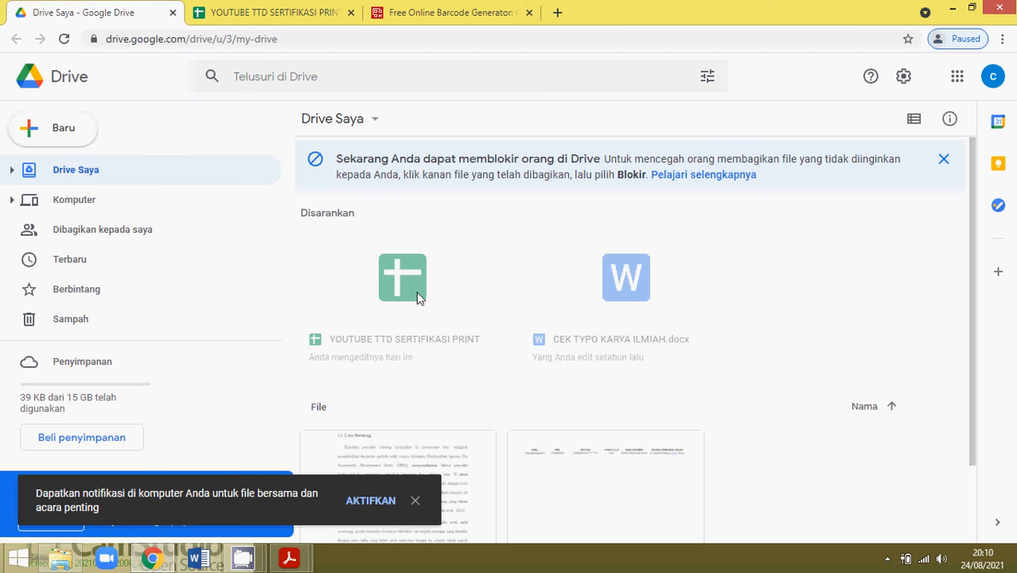
{"action": "left_click", "coordinate": [236, 6]}
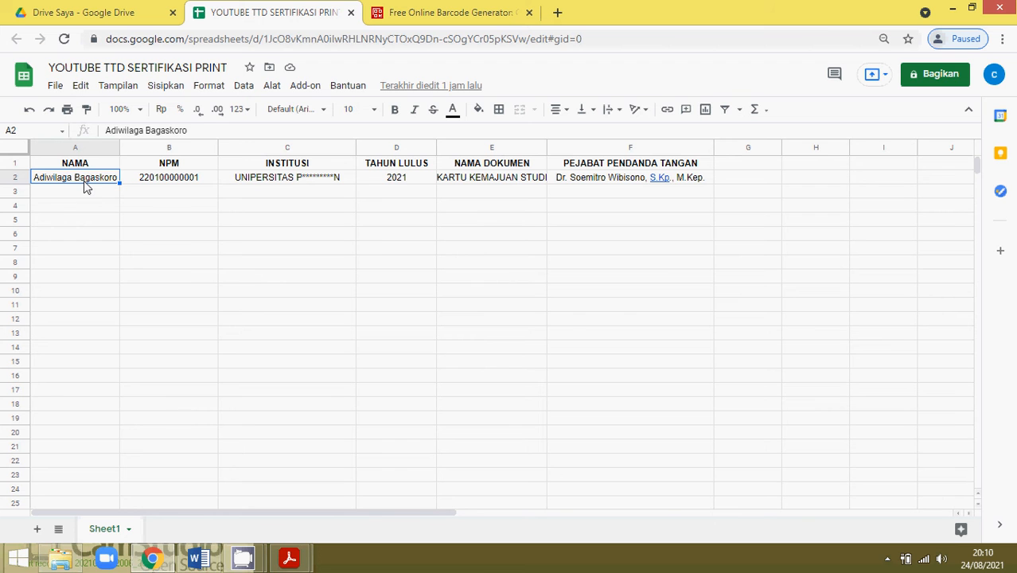
Check header cells B1–F1: NPM, INSTITUSI, TAHUN LULUS, NAMA DOKUMEN, PEJABAT PENDANDA TANGAN.
{"action": "left_click", "coordinate": [186, 167]}
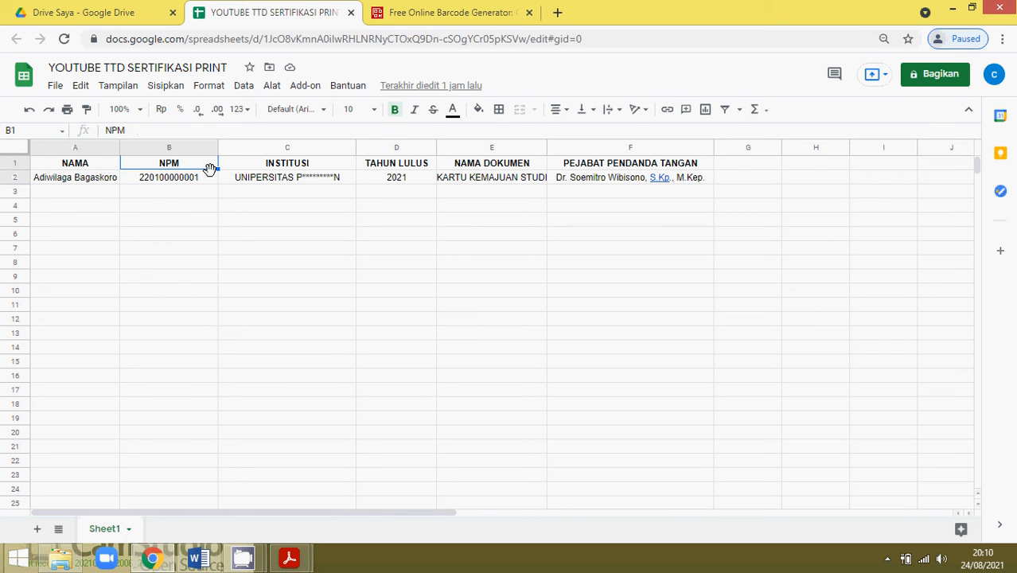
{"action": "left_click", "coordinate": [261, 167]}
{"action": "left_click", "coordinate": [389, 167]}
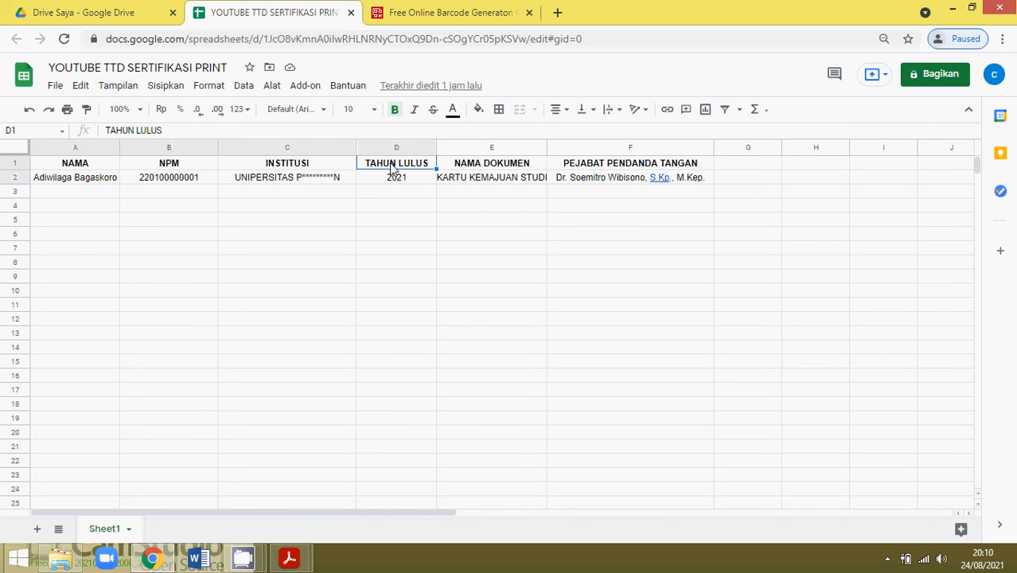
{"action": "left_click", "coordinate": [503, 168]}
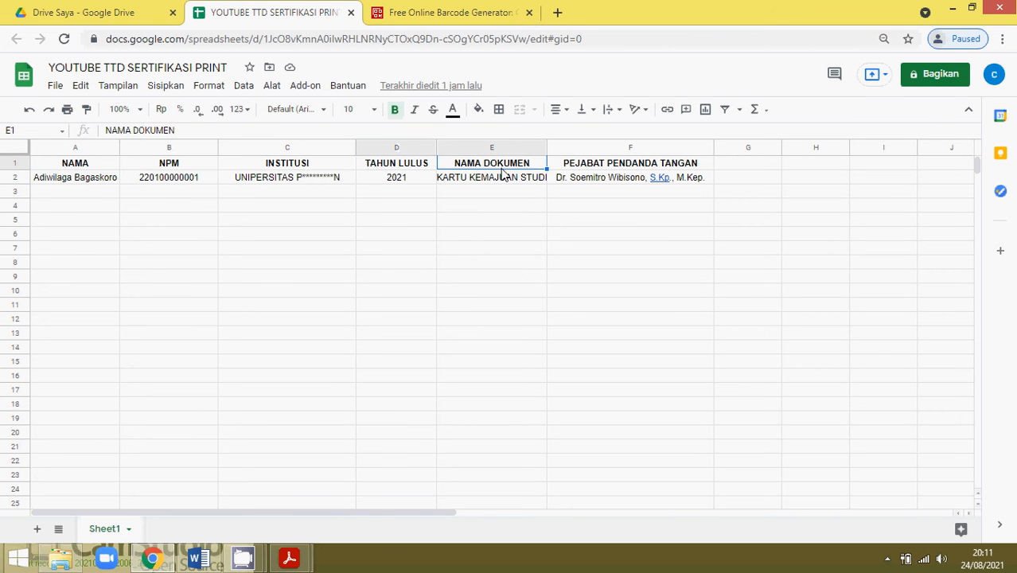
{"action": "left_click", "coordinate": [610, 165]}
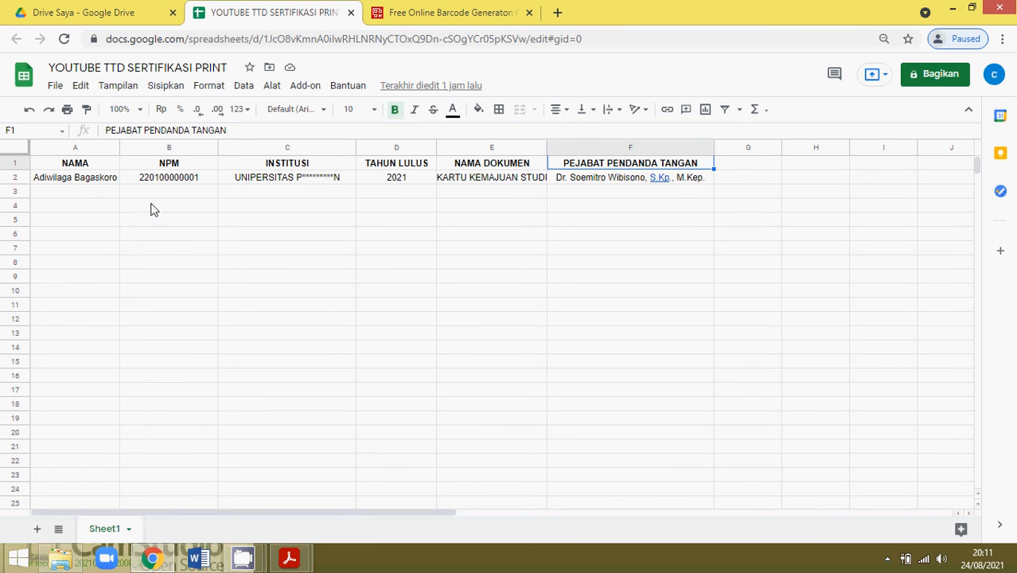
Copy the spreadsheet's share link from Bagikan with Salin link, then go to the QR generator.
{"action": "left_click", "coordinate": [951, 83]}
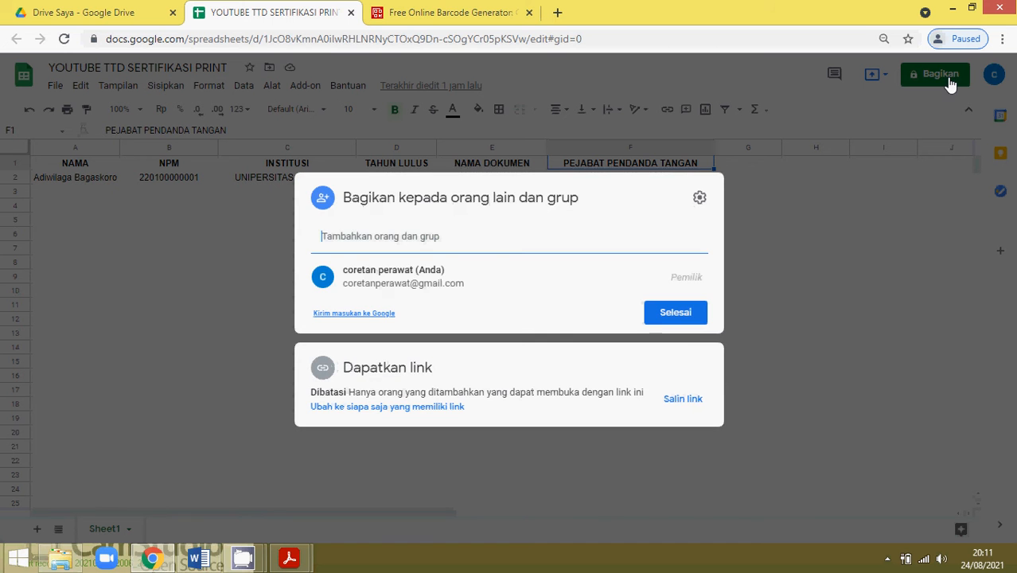
{"action": "left_click", "coordinate": [686, 402]}
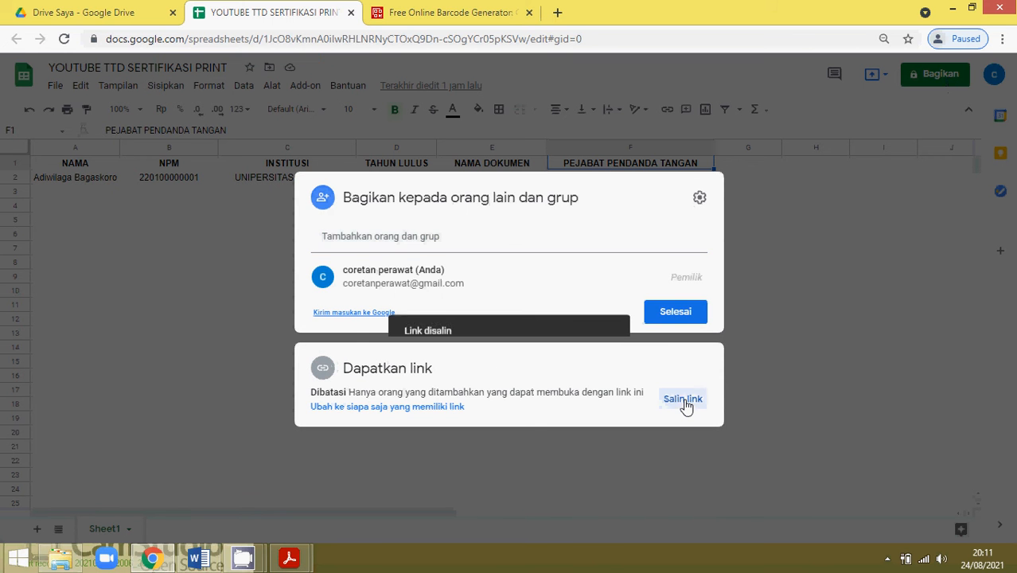
{"action": "left_click", "coordinate": [772, 217]}
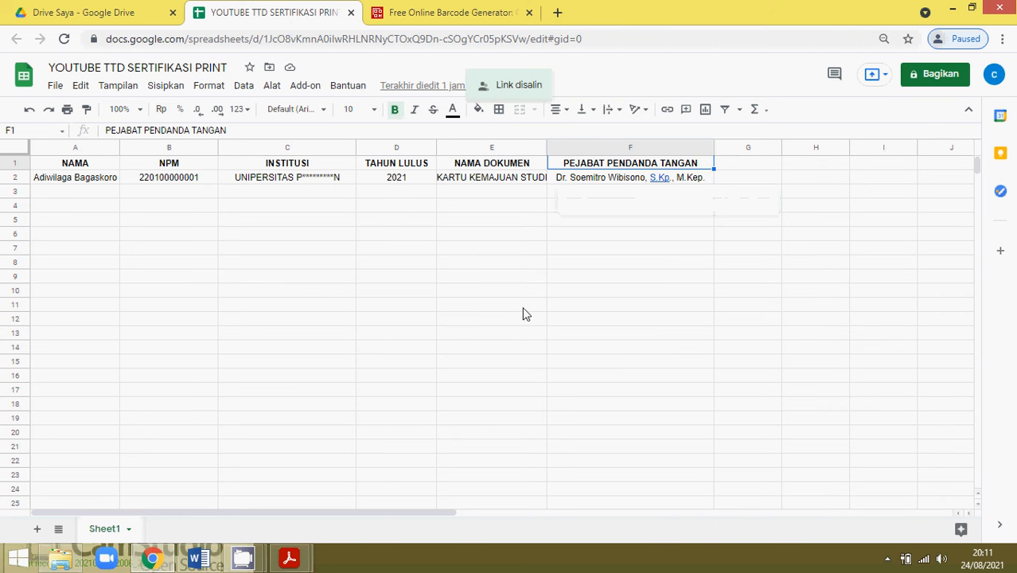
{"action": "left_click", "coordinate": [438, 8]}
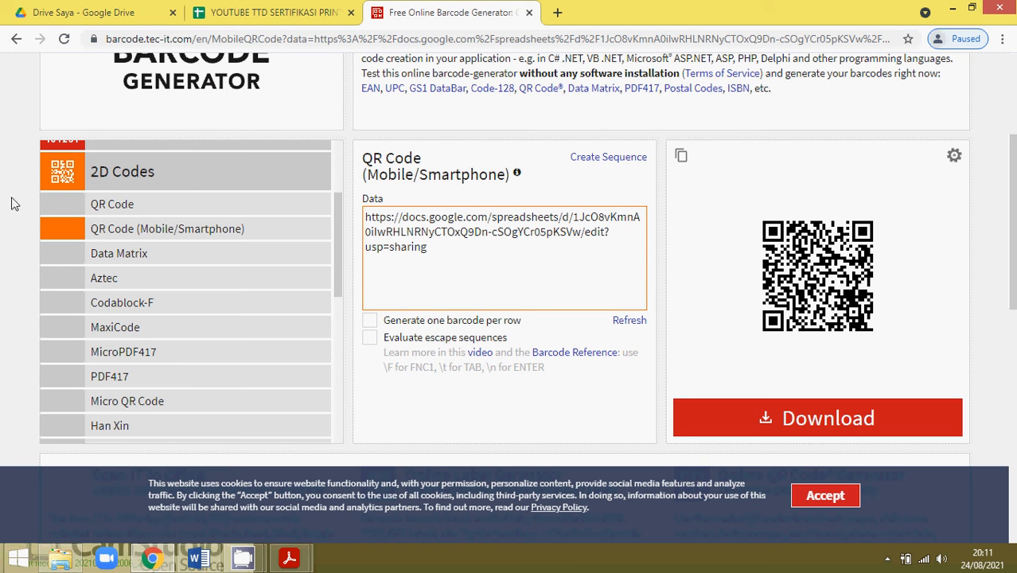
Choose QR Code (Mobile/Smartphone) and replace its data with the pasted spreadsheet share link.
{"action": "scroll", "coordinate": [159, 219], "scroll_direction": "up", "scroll_amount": 2}
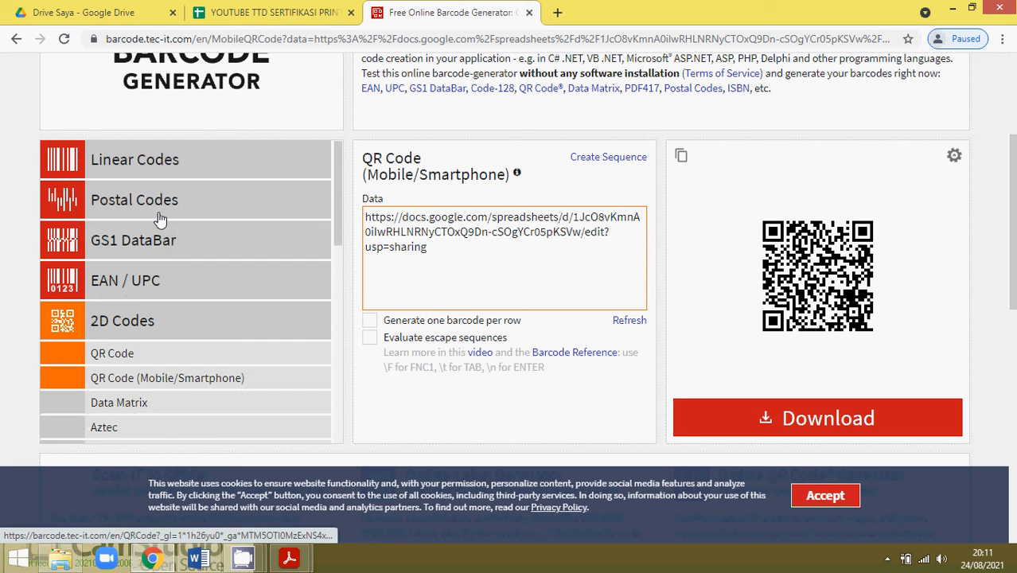
{"action": "scroll", "coordinate": [159, 199], "scroll_direction": "down", "scroll_amount": 2}
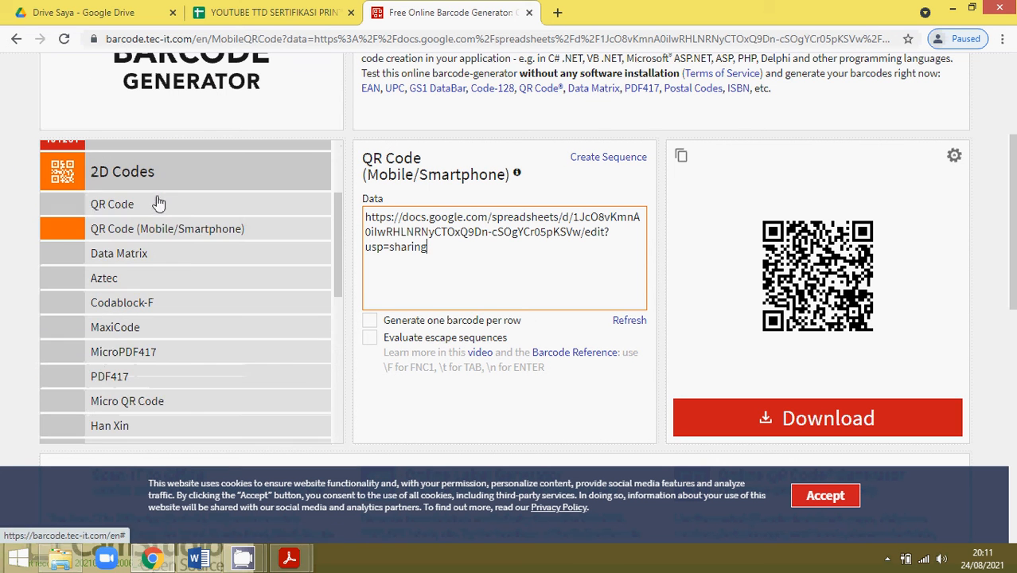
{"action": "left_click", "coordinate": [121, 237]}
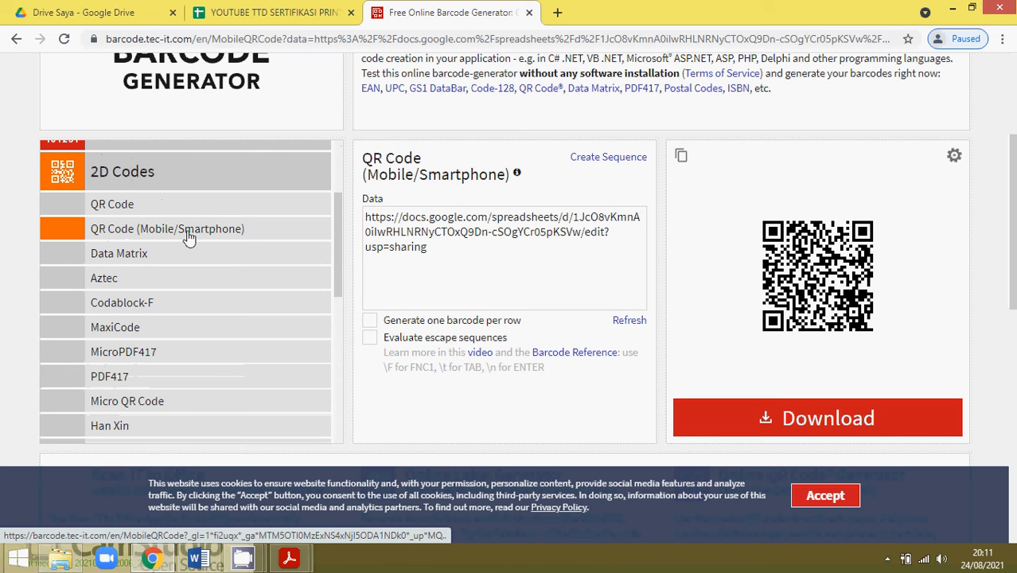
{"action": "left_click", "coordinate": [438, 237]}
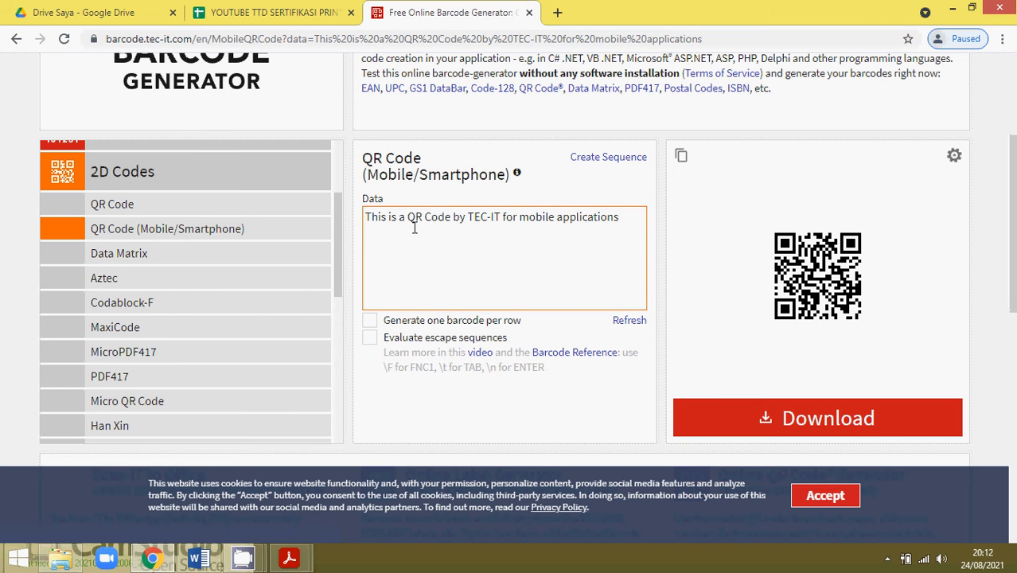
{"action": "key", "text": "ctrl+a"}
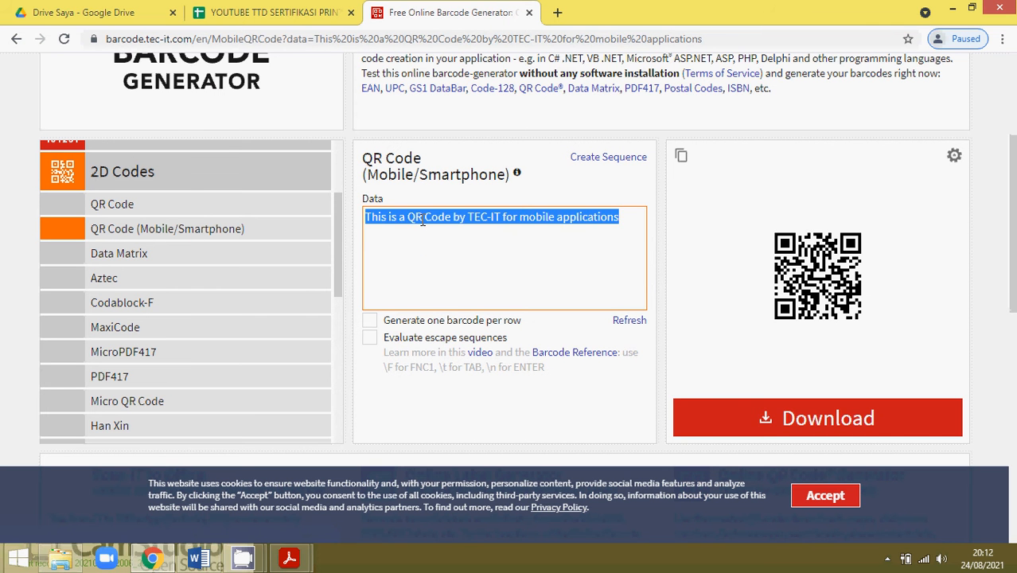
{"action": "key", "text": "BackSpace"}
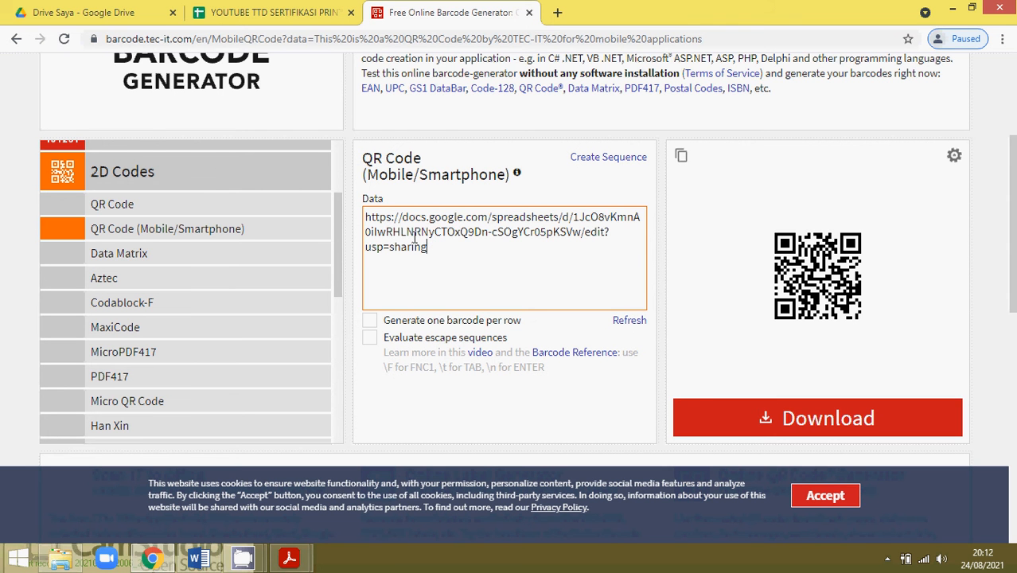
{"action": "left_click", "coordinate": [70, 558]}
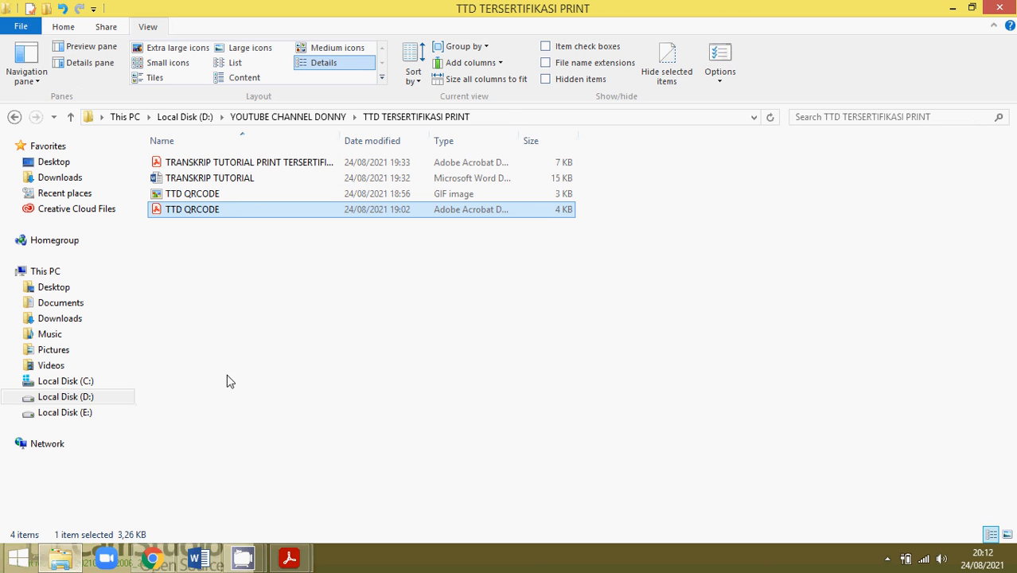
Select the TTD QRCODE GIF, then the TTD QRCODE PDF, in the TTD TERSERTIFIKASI PRINT folder.
{"action": "left_click", "coordinate": [226, 332]}
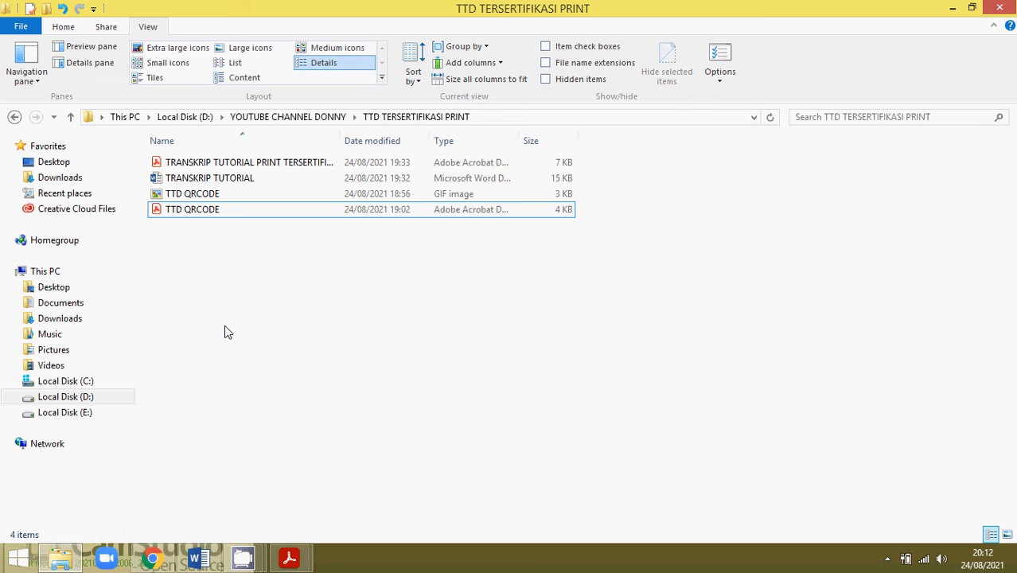
{"action": "left_click", "coordinate": [193, 195]}
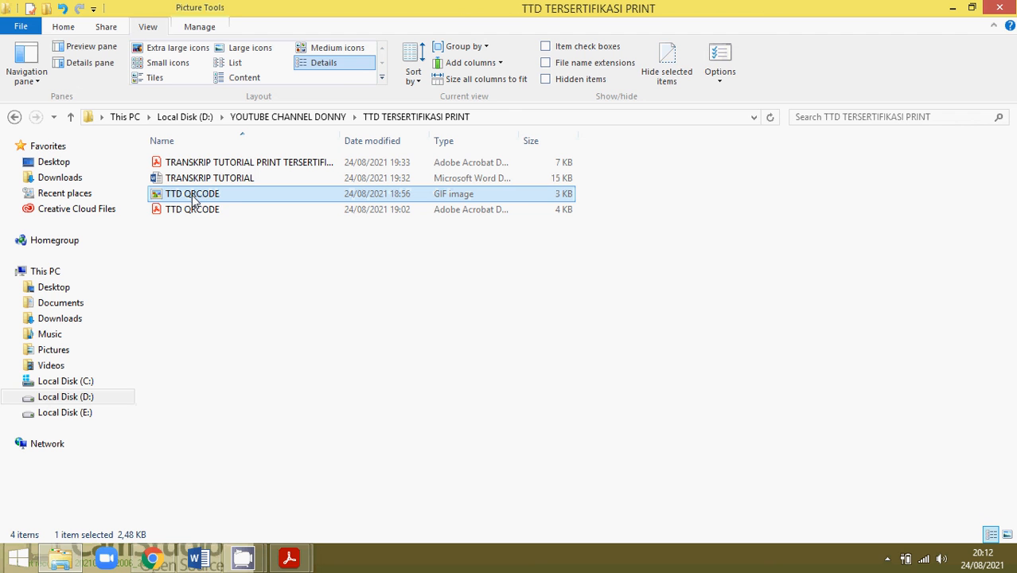
{"action": "mouse_move", "coordinate": [235, 201]}
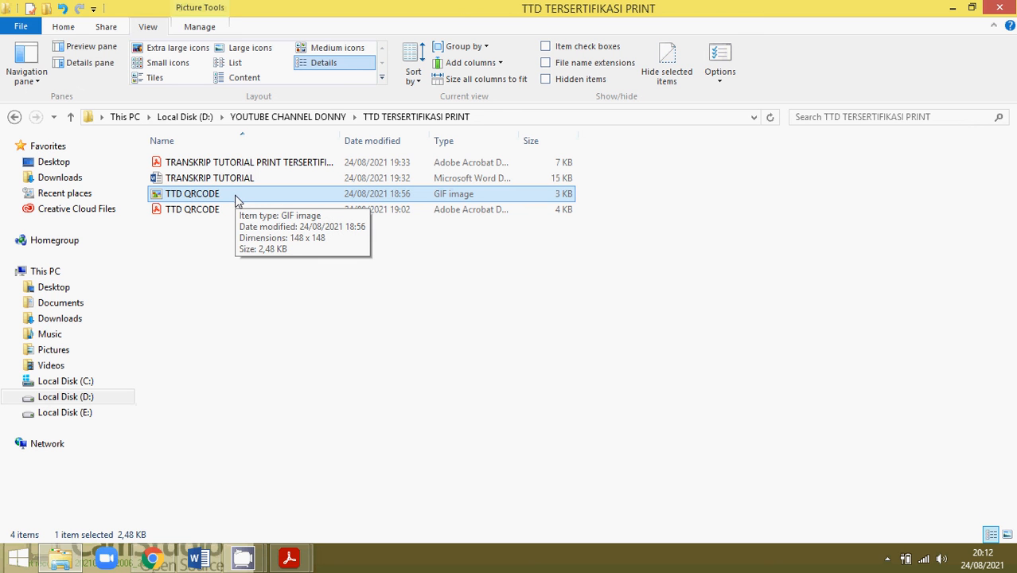
{"action": "left_click", "coordinate": [195, 210]}
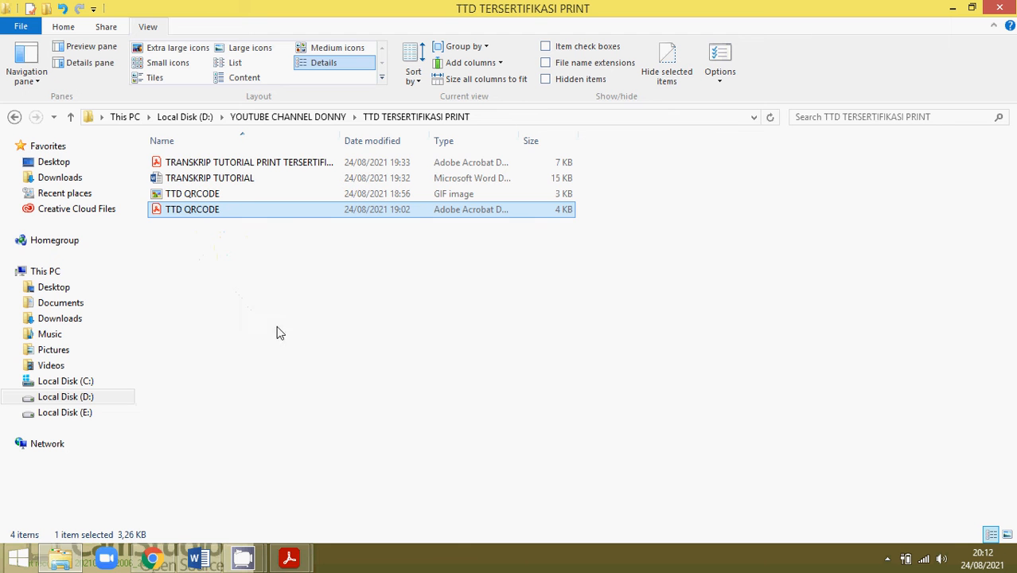
Switch to the TRANSKRIP TUTORIAL PDF, scroll through the page, and open the Tools centre.
{"action": "mouse_move", "coordinate": [300, 567]}
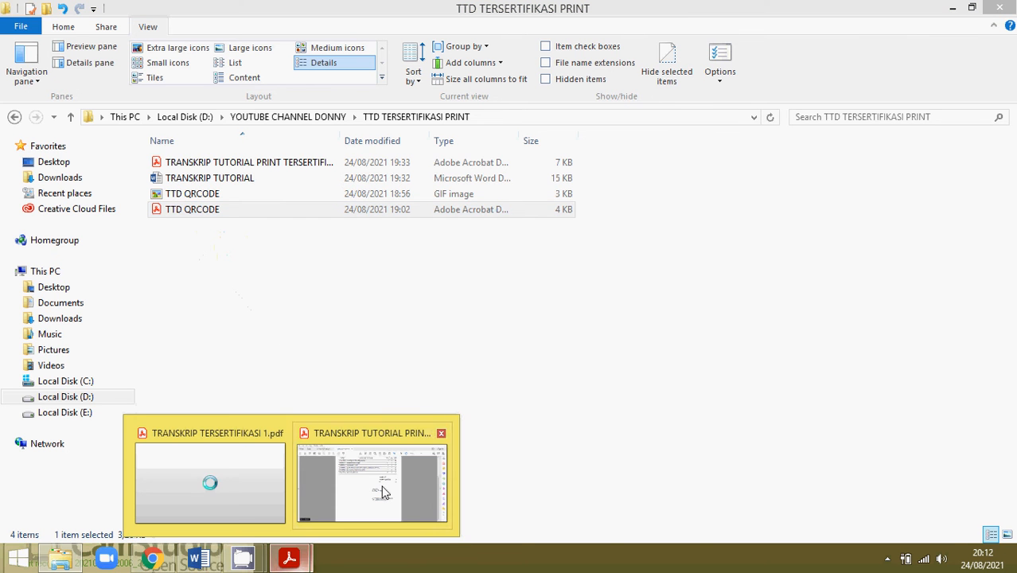
{"action": "left_click", "coordinate": [426, 474]}
{"action": "scroll", "coordinate": [605, 241], "scroll_direction": "up", "scroll_amount": 3}
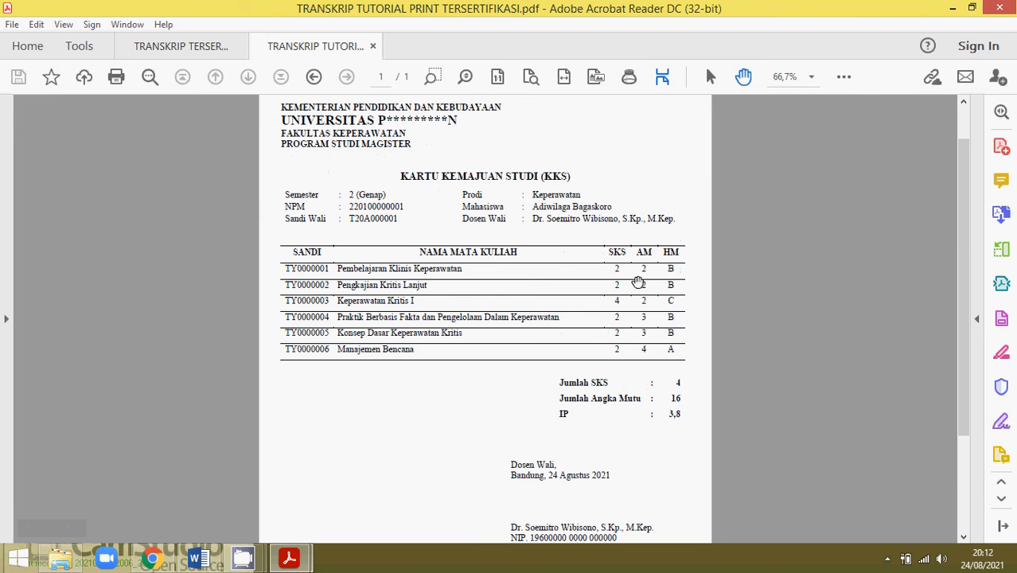
{"action": "scroll", "coordinate": [637, 280], "scroll_direction": "down", "scroll_amount": 2}
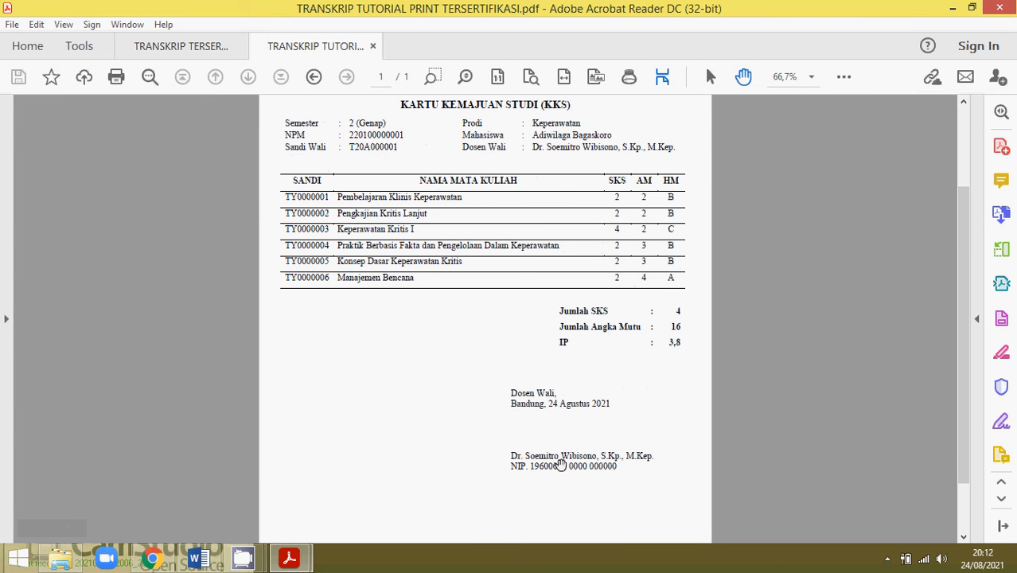
{"action": "scroll", "coordinate": [561, 441], "scroll_direction": "up", "scroll_amount": 1}
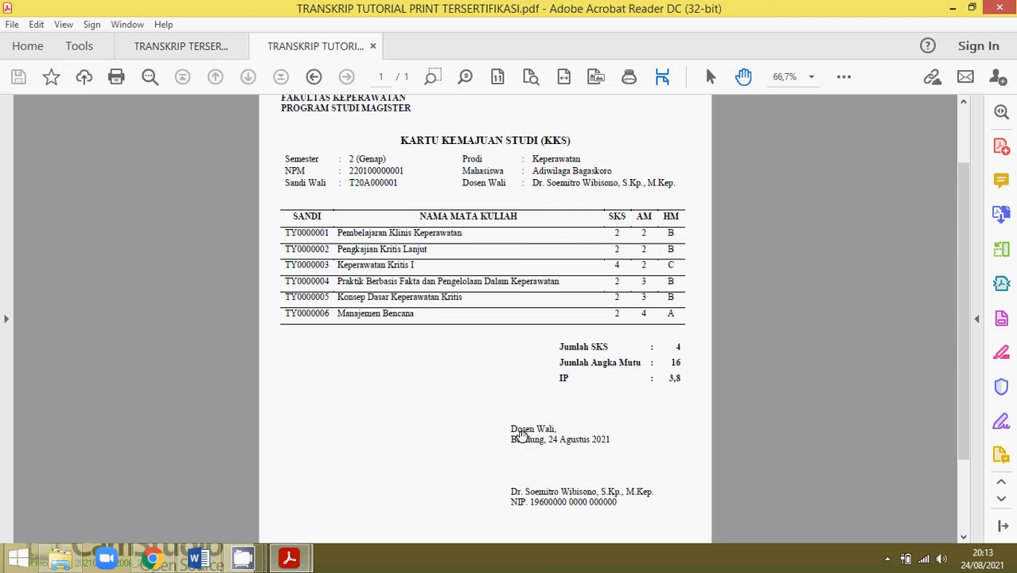
{"action": "scroll", "coordinate": [569, 410], "scroll_direction": "down", "scroll_amount": 3}
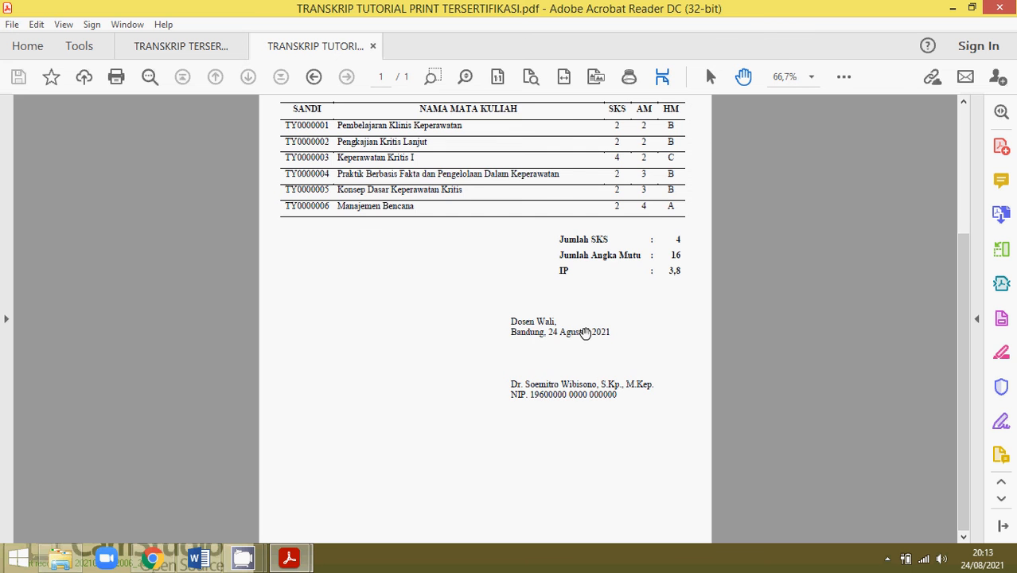
{"action": "scroll", "coordinate": [585, 332], "scroll_direction": "up", "scroll_amount": 3}
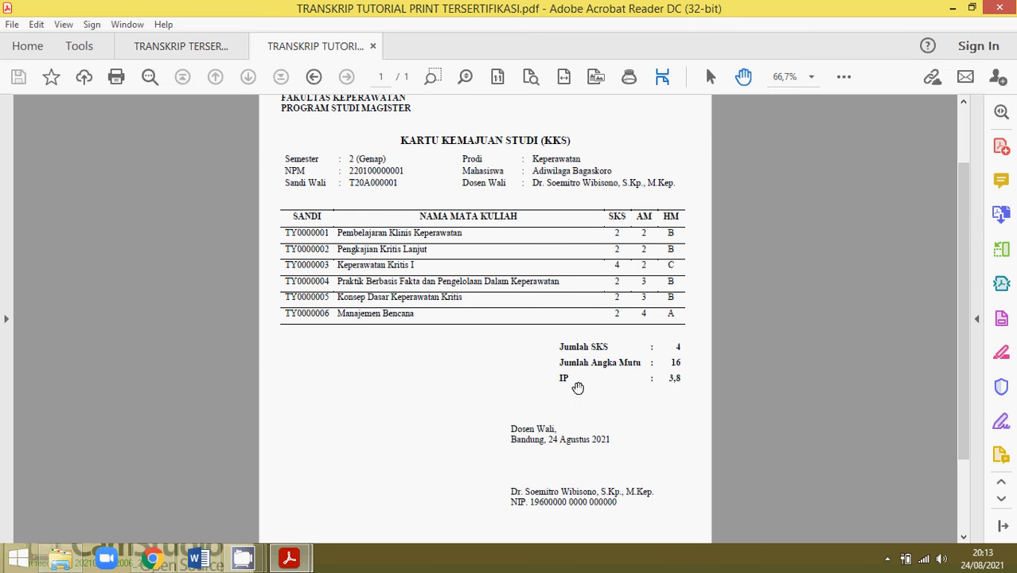
{"action": "left_click", "coordinate": [77, 49]}
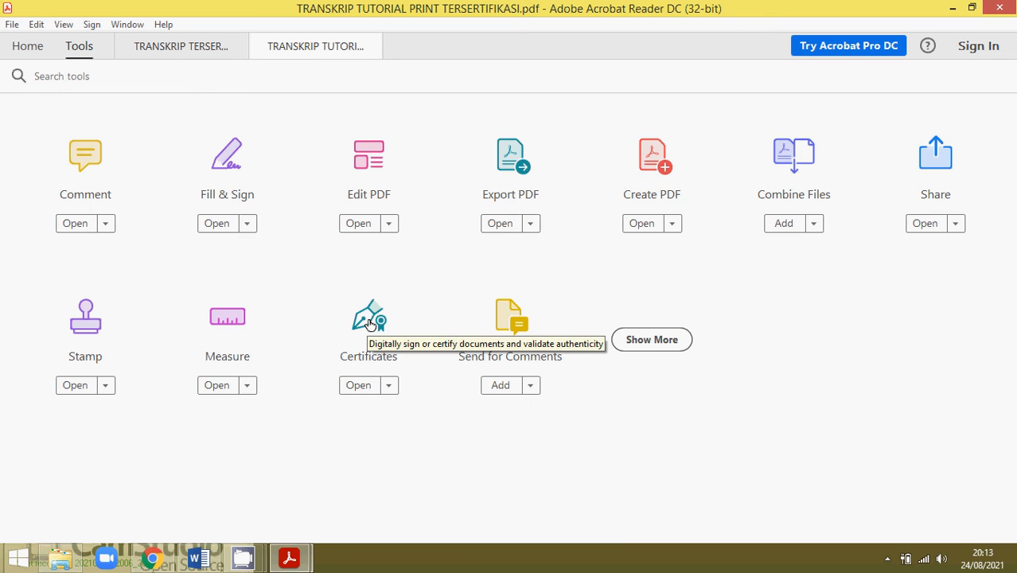
Open Certificates from Tools and scroll to the unsigned Dosen Wali signature block.
{"action": "left_click", "coordinate": [371, 322]}
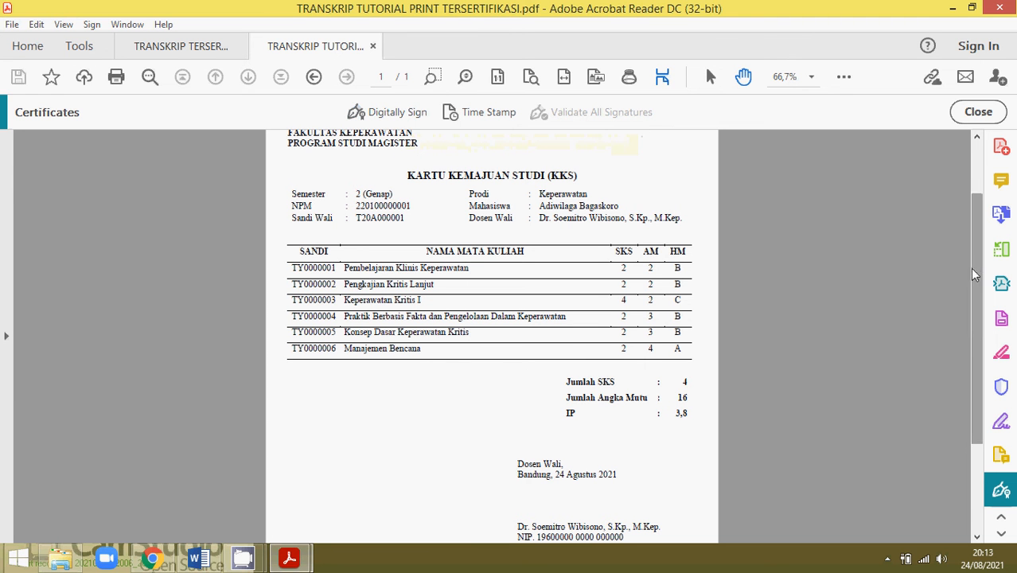
{"action": "left_click_drag", "start_coordinate": [970, 267], "coordinate": [981, 362]}
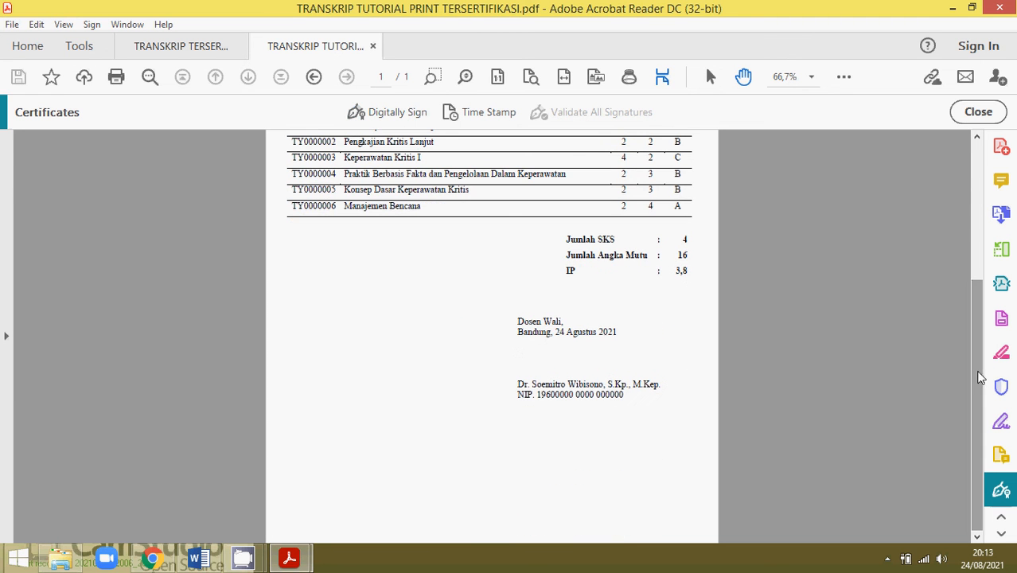
Use Digitally Sign to draw a signature box under the date line and pick the advisor's digital ID.
{"action": "left_click", "coordinate": [383, 114]}
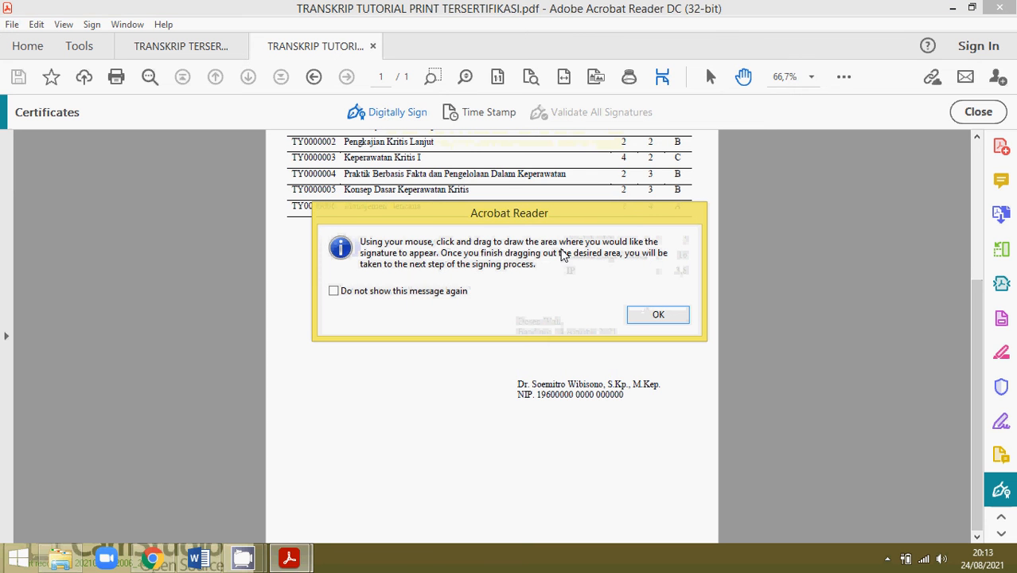
{"action": "left_click", "coordinate": [642, 319]}
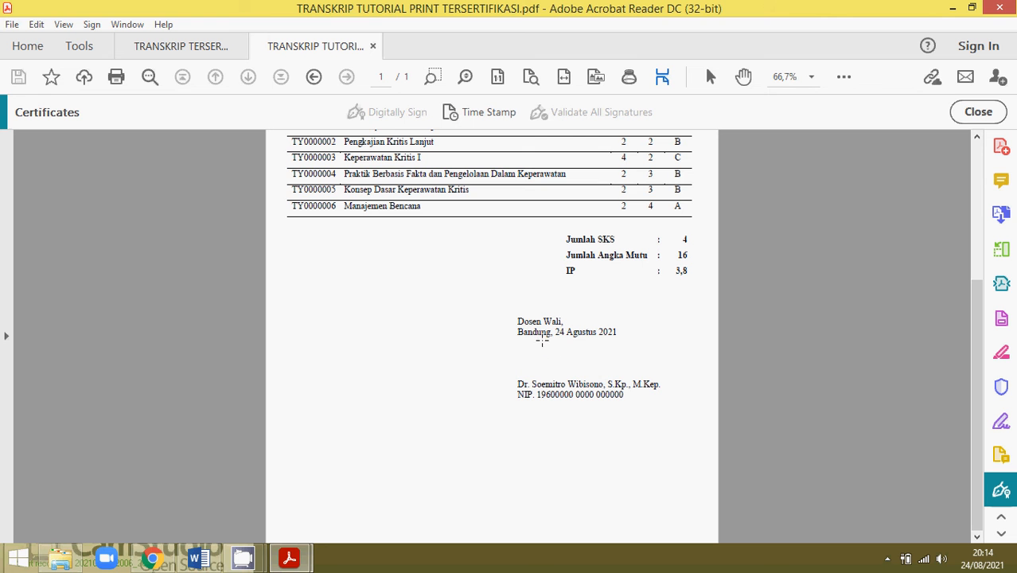
{"action": "mouse_move", "coordinate": [542, 341]}
{"action": "left_mouse_down"}
{"action": "mouse_move", "coordinate": [605, 387]}
{"action": "mouse_move", "coordinate": [602, 379]}
{"action": "left_mouse_up"}
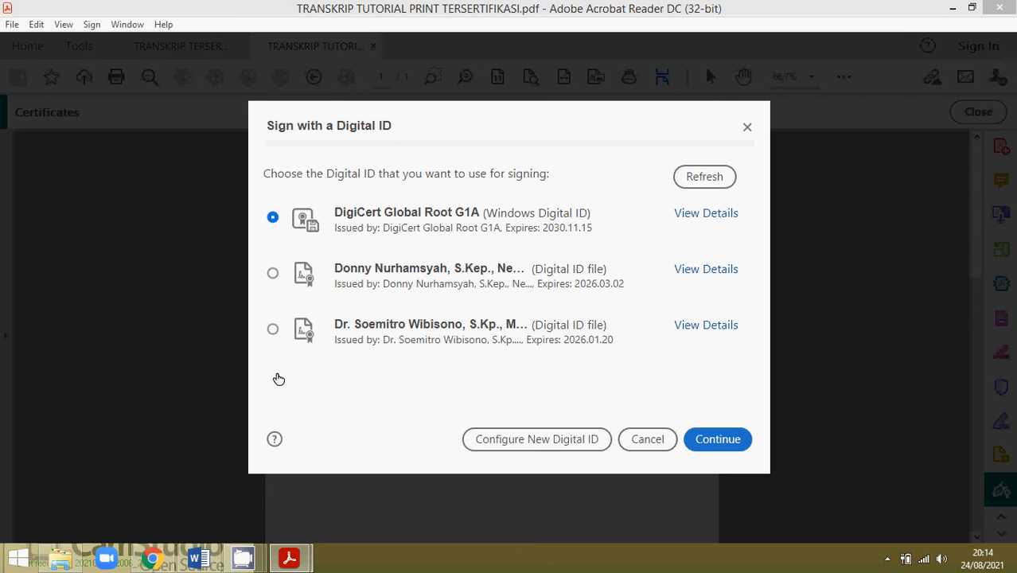
{"action": "left_click", "coordinate": [273, 331]}
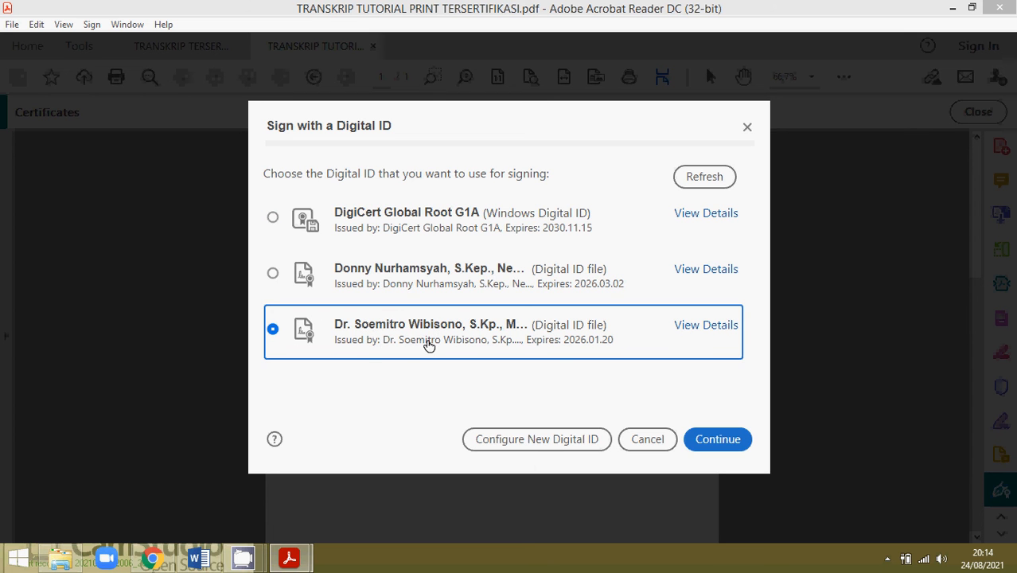
{"action": "left_click", "coordinate": [574, 447]}
{"action": "left_click", "coordinate": [717, 441]}
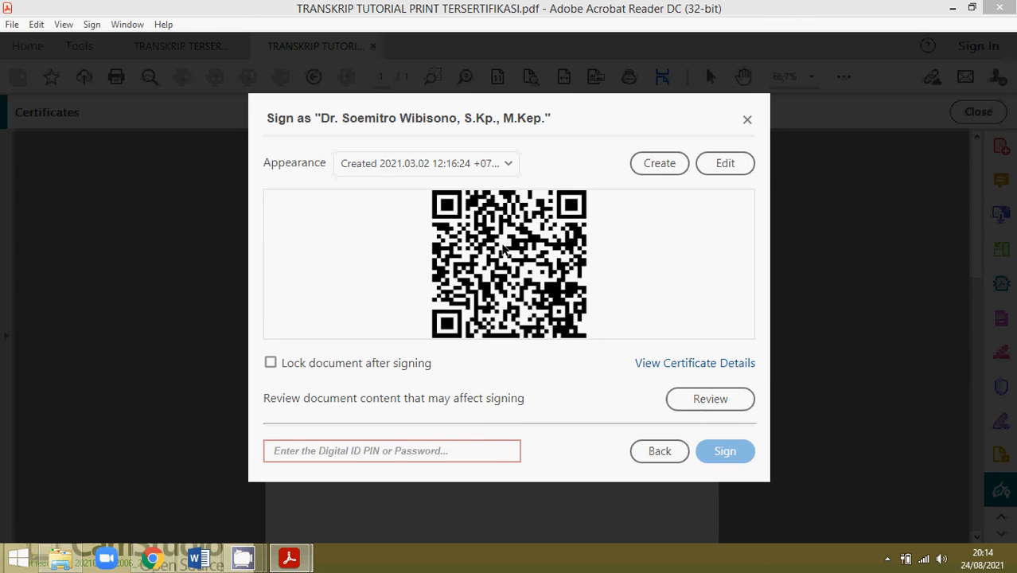
Clear the old QR code image from the signature appearance, trying Text, Draw and None before Image.
{"action": "left_click", "coordinate": [728, 163]}
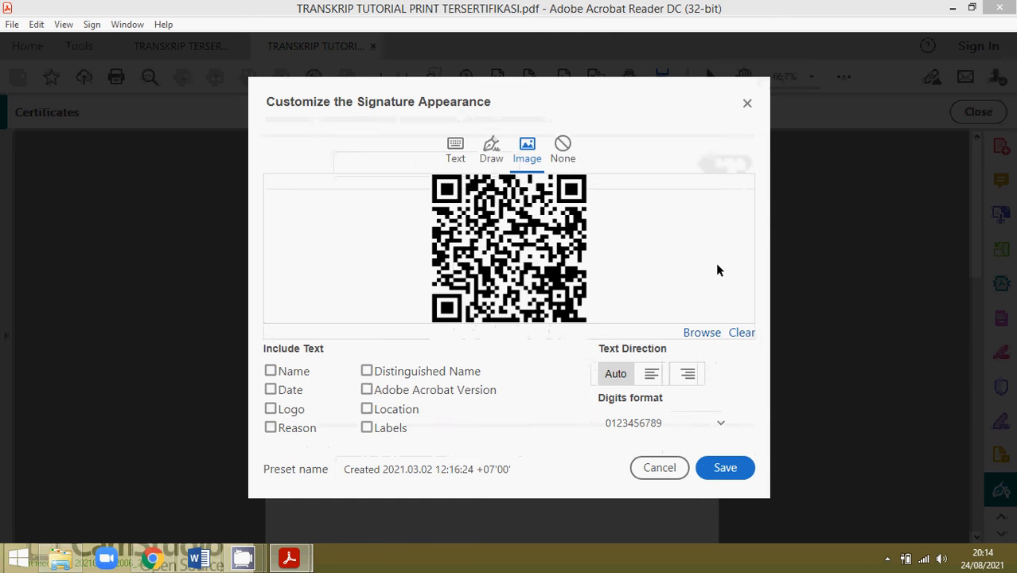
{"action": "left_click", "coordinate": [742, 334]}
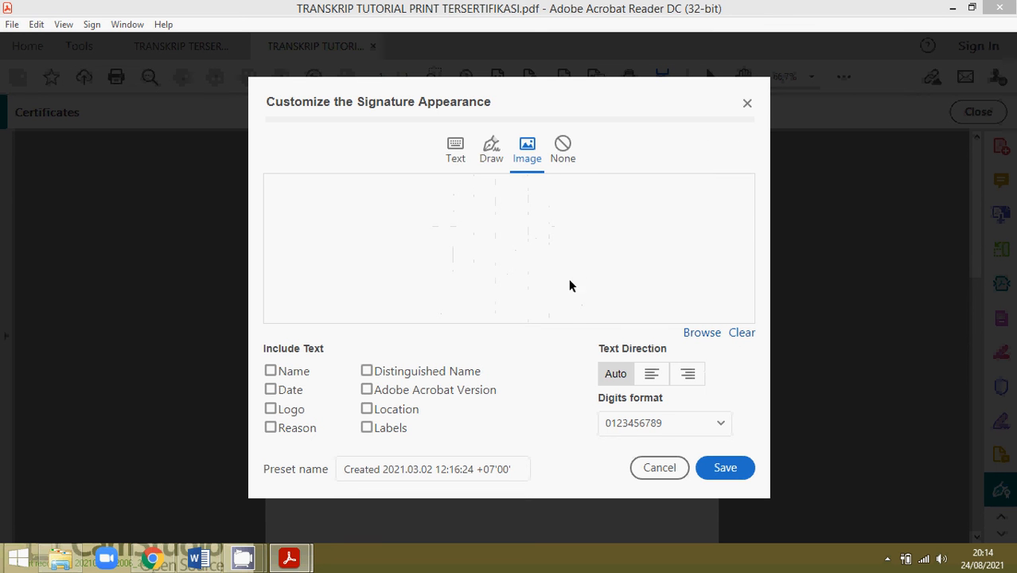
{"action": "left_click", "coordinate": [461, 149]}
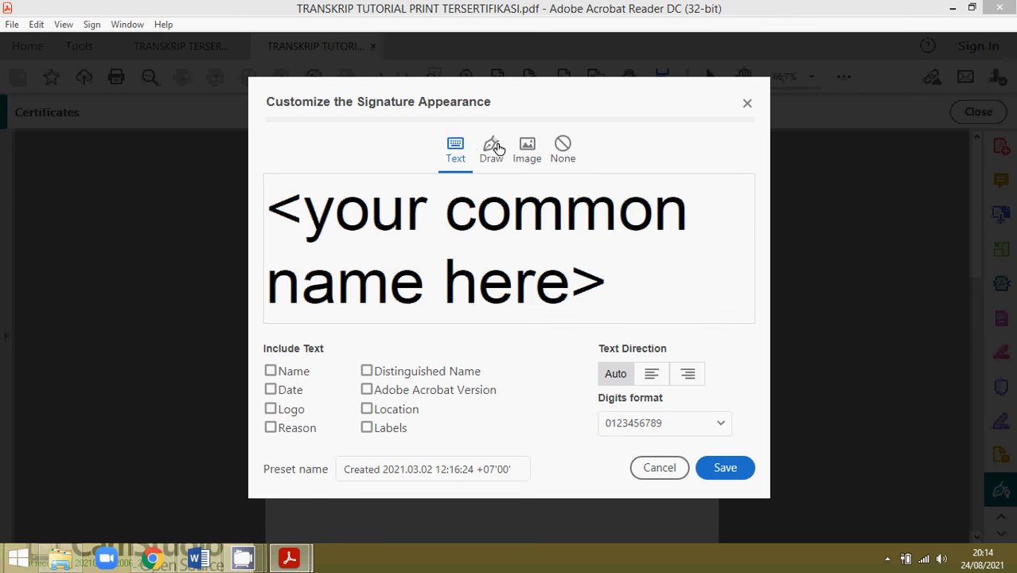
{"action": "left_click", "coordinate": [492, 147]}
{"action": "left_click", "coordinate": [736, 167]}
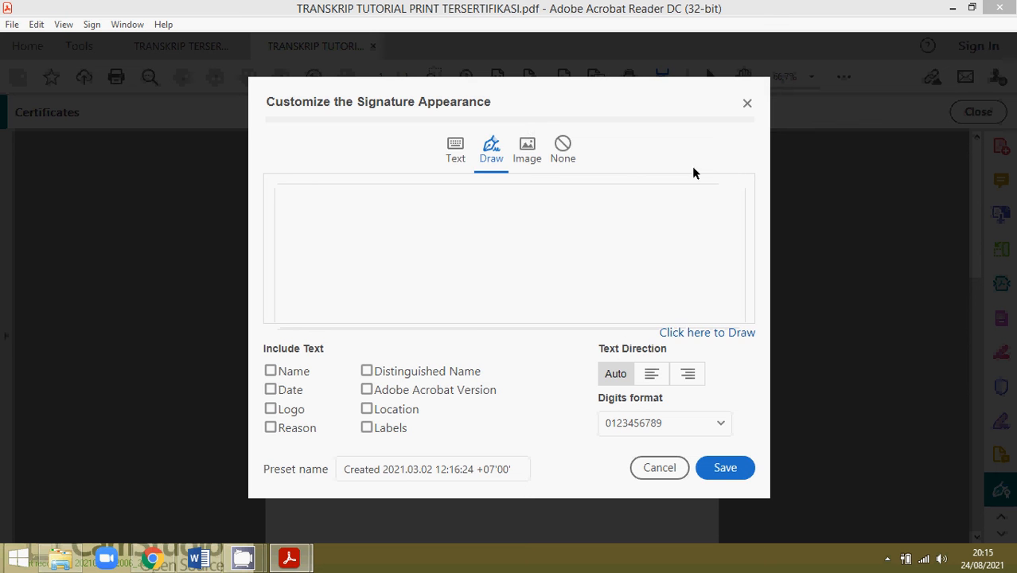
{"action": "left_click", "coordinate": [535, 149]}
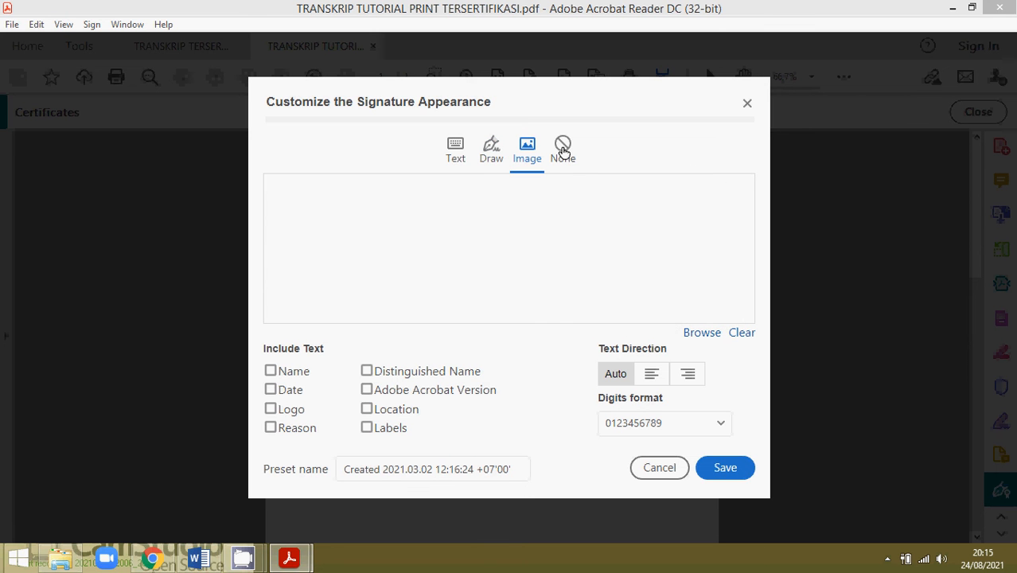
{"action": "left_click", "coordinate": [563, 150]}
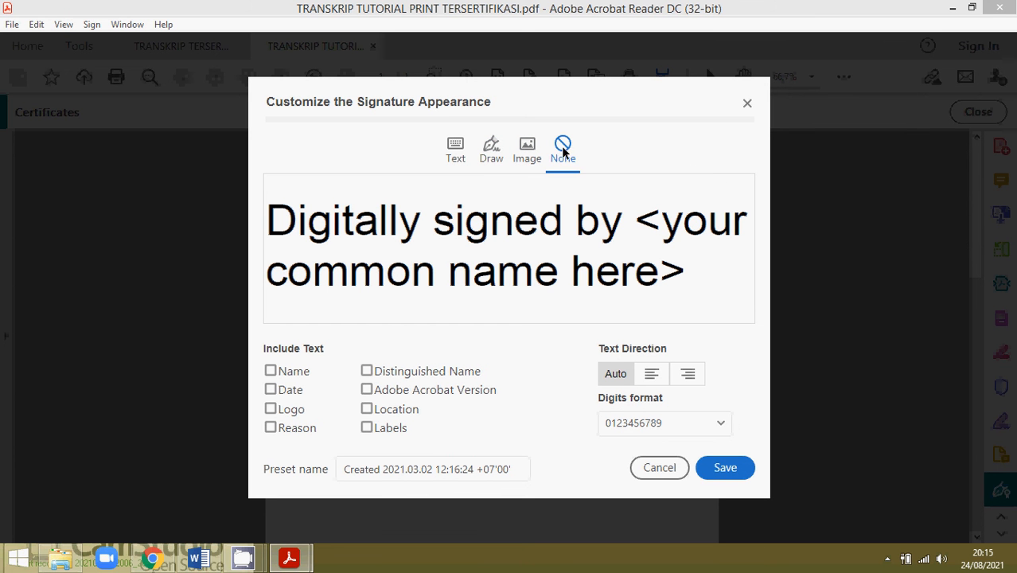
{"action": "left_click", "coordinate": [527, 147]}
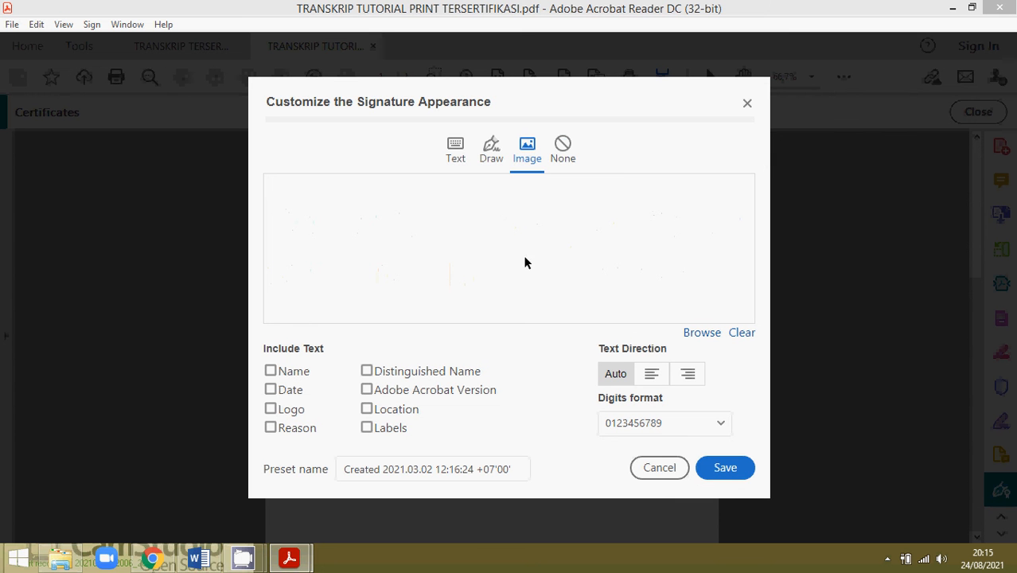
Browse to D:'s TTD TERSERTIFIKASI PRINT folder and load TTD QRCODE as the signature image.
{"action": "left_click", "coordinate": [703, 334]}
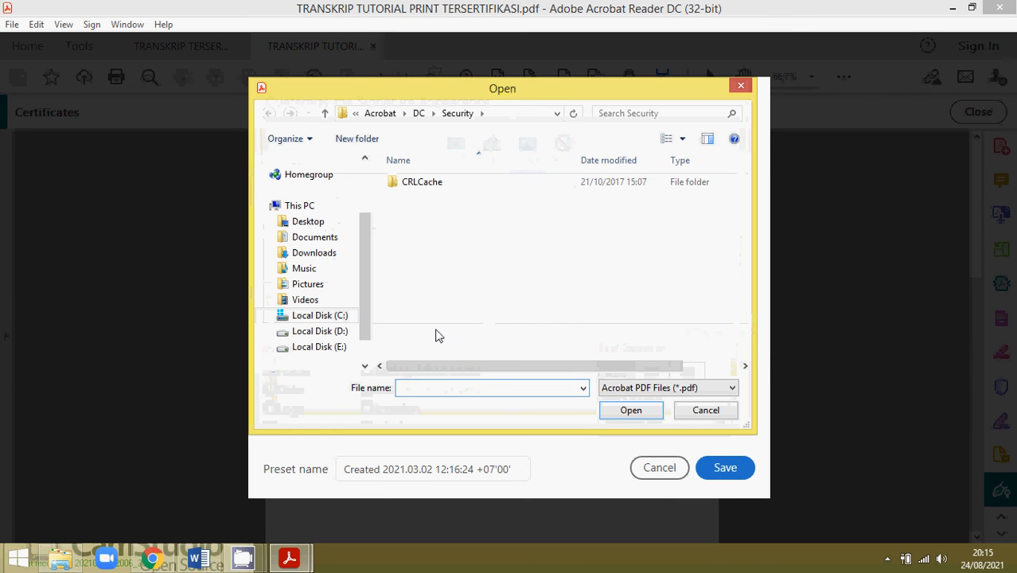
{"action": "left_click", "coordinate": [320, 333]}
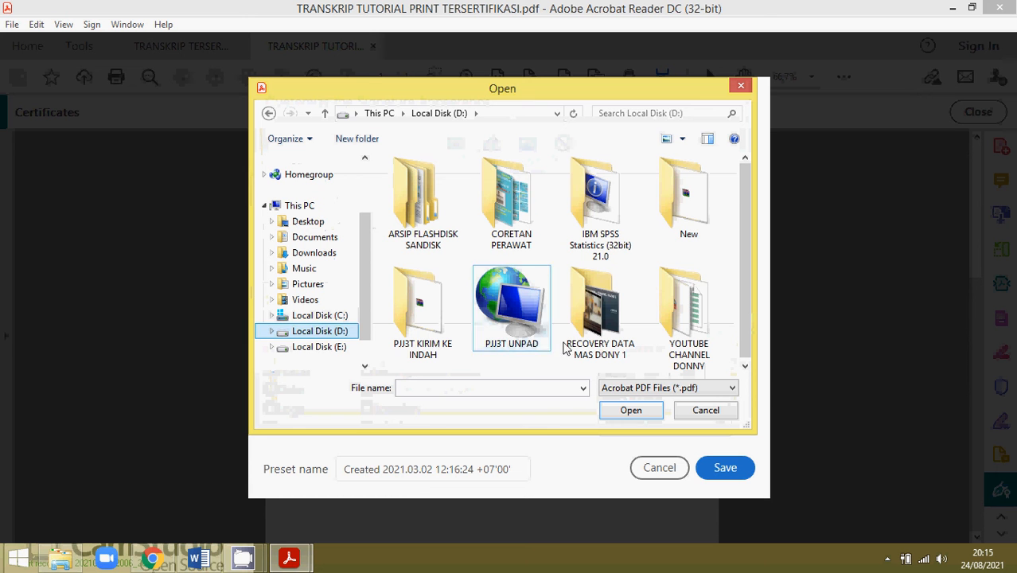
{"action": "double_click", "coordinate": [712, 305]}
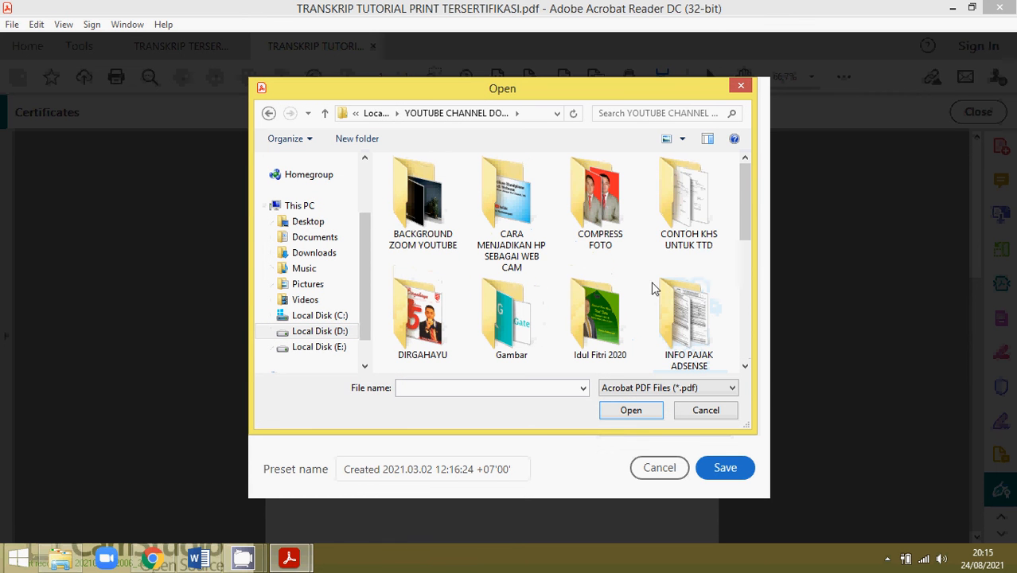
{"action": "left_click_drag", "start_coordinate": [746, 197], "coordinate": [740, 318]}
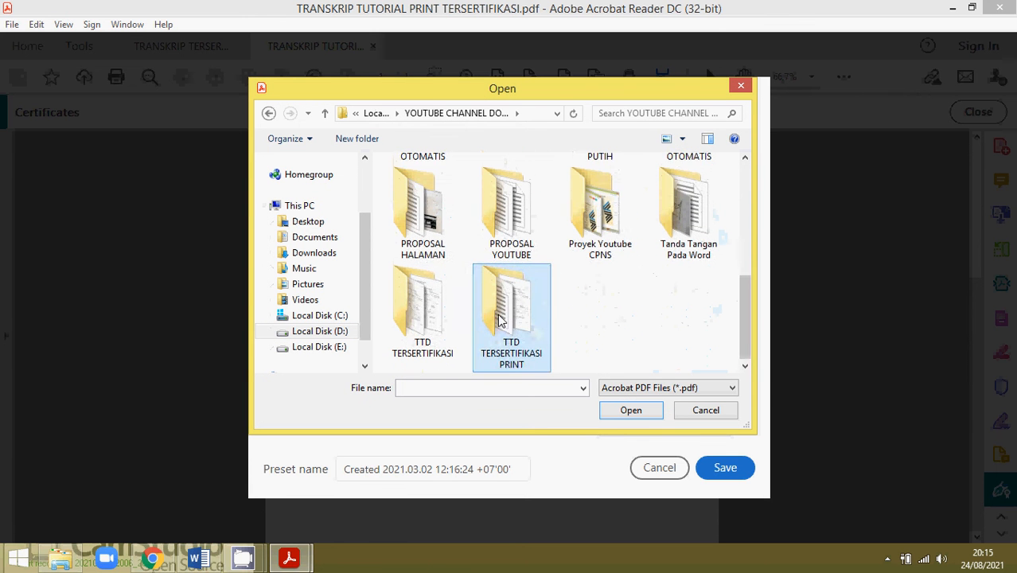
{"action": "double_click", "coordinate": [525, 291]}
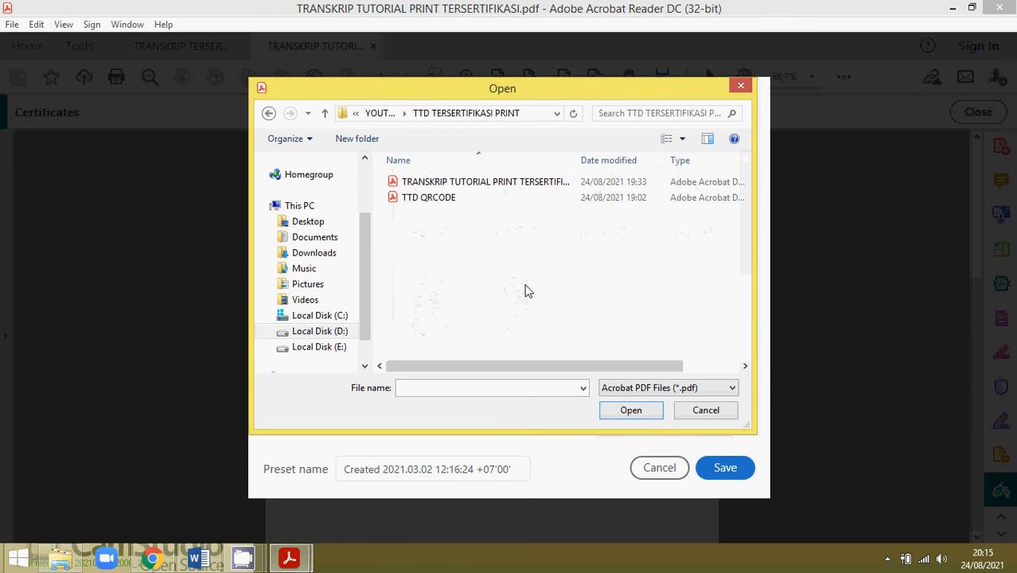
{"action": "left_click", "coordinate": [437, 199]}
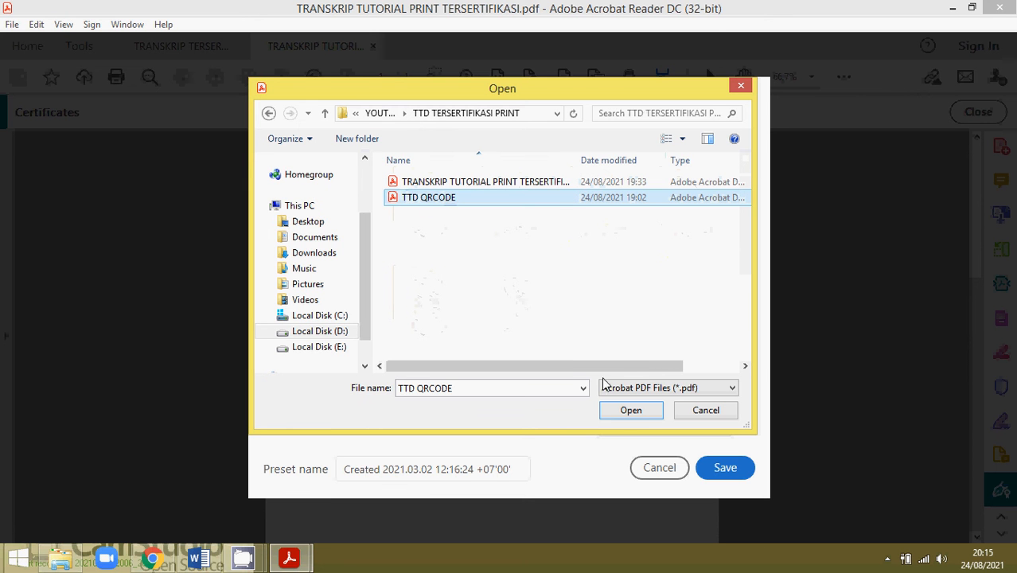
{"action": "left_click", "coordinate": [630, 411]}
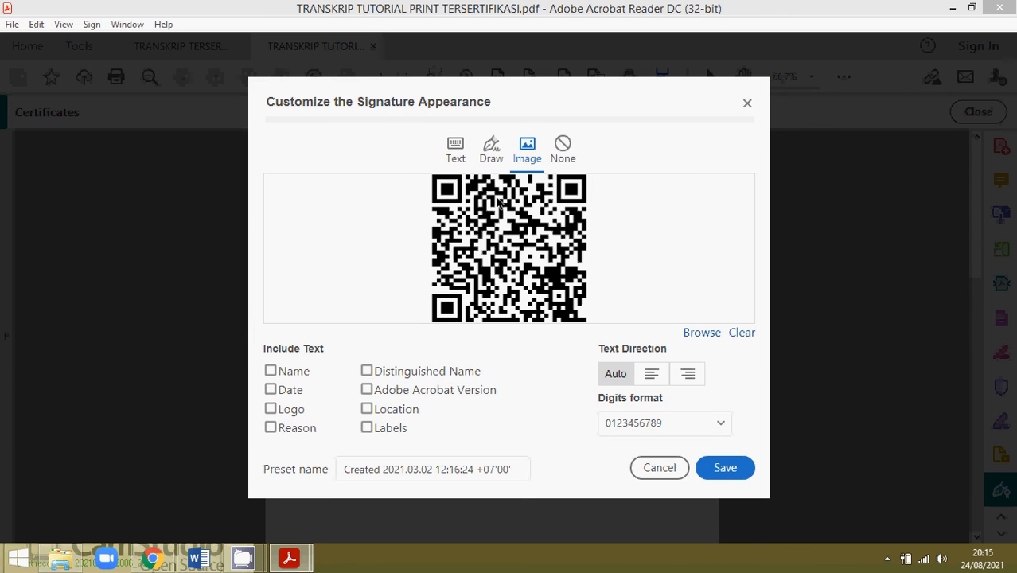
Leave Name unticked so only the QR code shows, and save the appearance.
{"action": "left_click", "coordinate": [270, 371]}
{"action": "left_click", "coordinate": [271, 371]}
{"action": "left_click", "coordinate": [731, 470]}
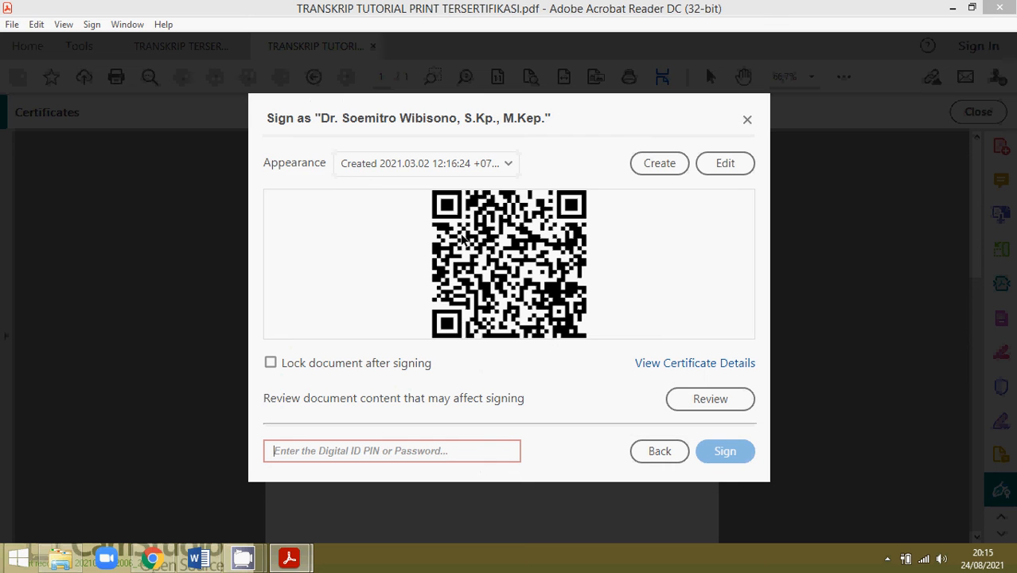
{"action": "left_click", "coordinate": [732, 163]}
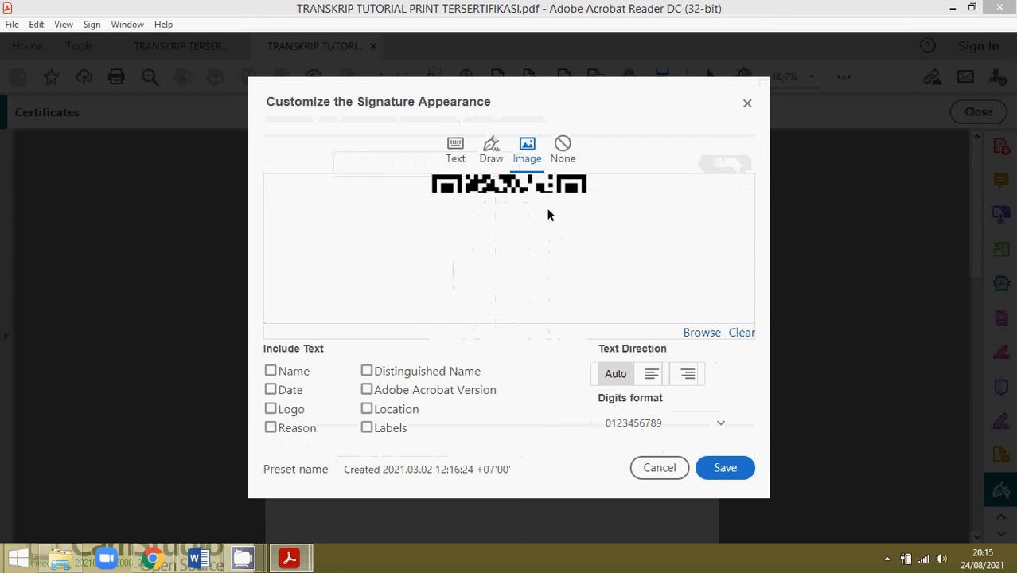
{"action": "left_click", "coordinate": [726, 468]}
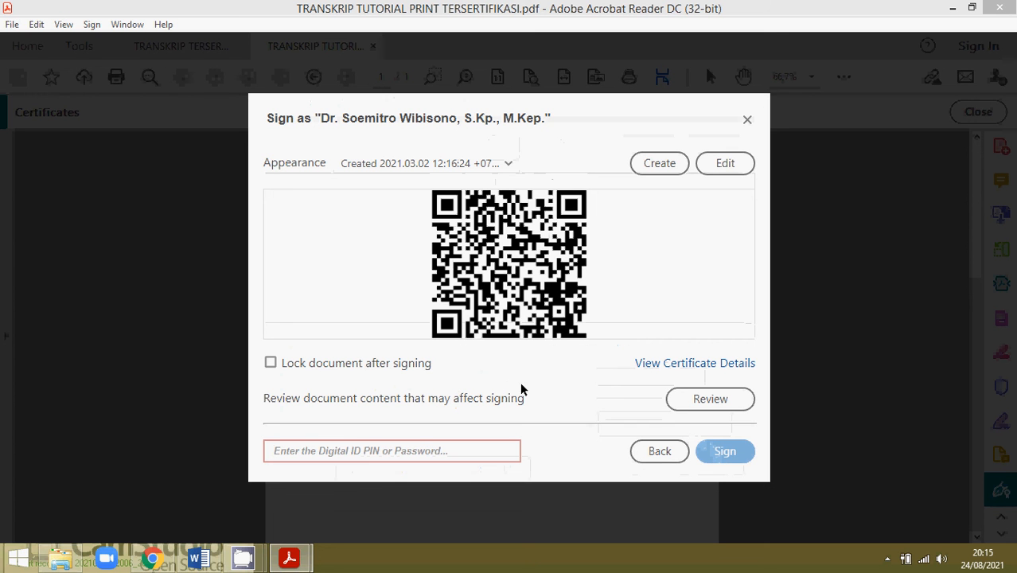
Enter the digital ID password and apply the digital signature to the transcript.
{"action": "left_click", "coordinate": [372, 451]}
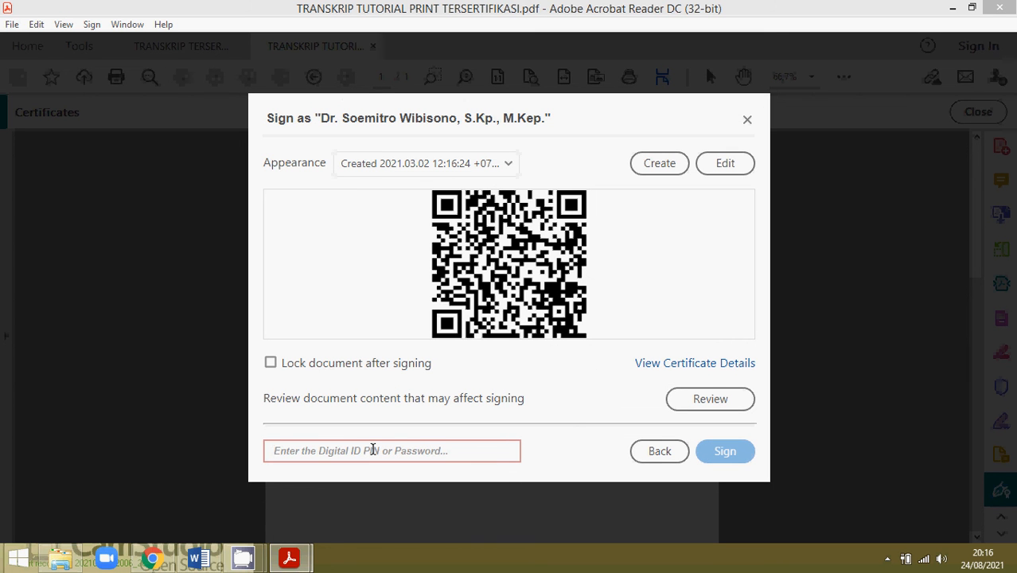
{"action": "type", "text": "1234"}
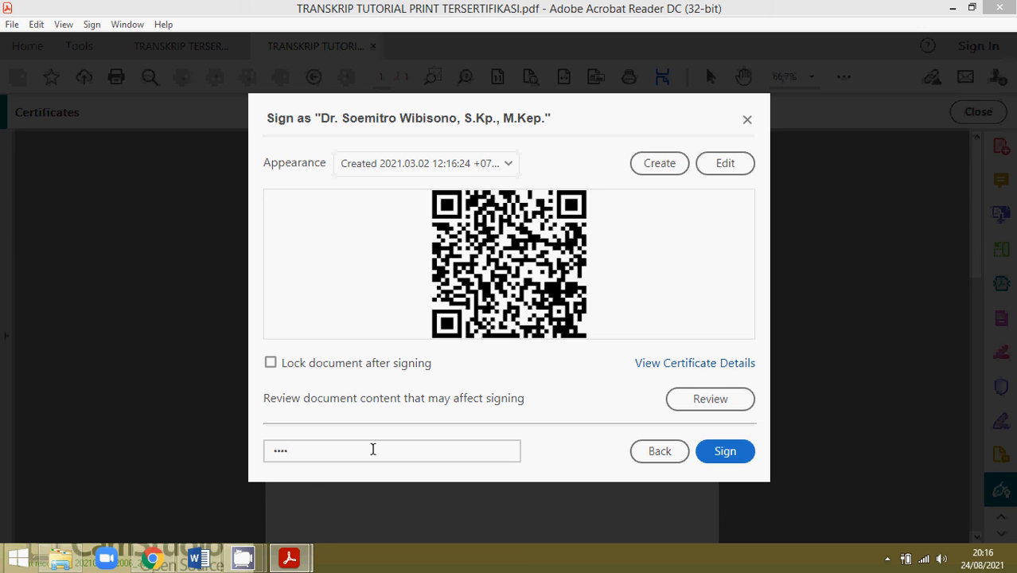
{"action": "type", "text": "5678901"}
{"action": "left_click", "coordinate": [727, 457]}
{"action": "left_click", "coordinate": [726, 455]}
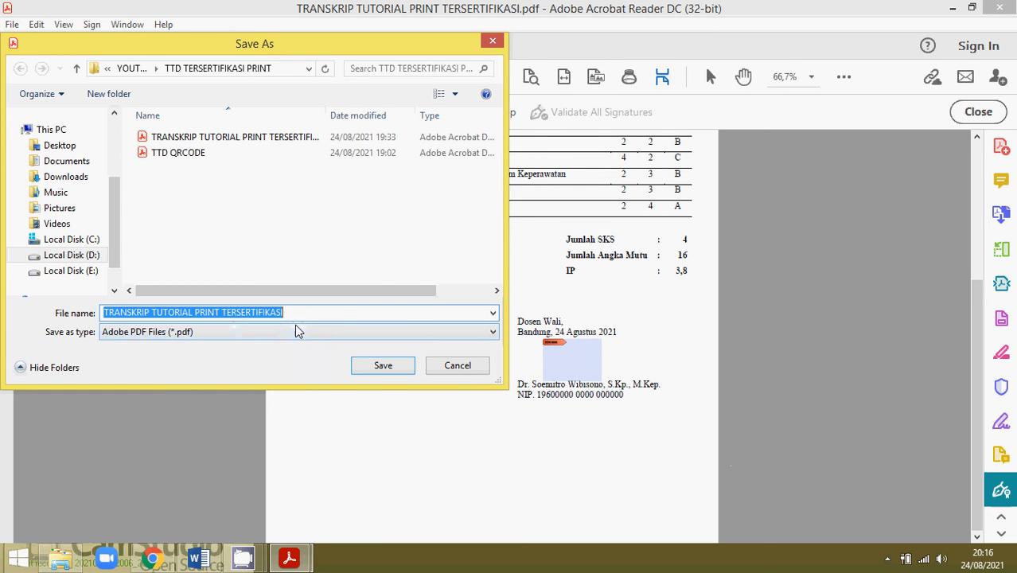
Save the signed copy as 'TRANSKRIP TUTORIAL PRINT TERSERTIFIKASI OK'.
{"action": "left_click", "coordinate": [297, 312]}
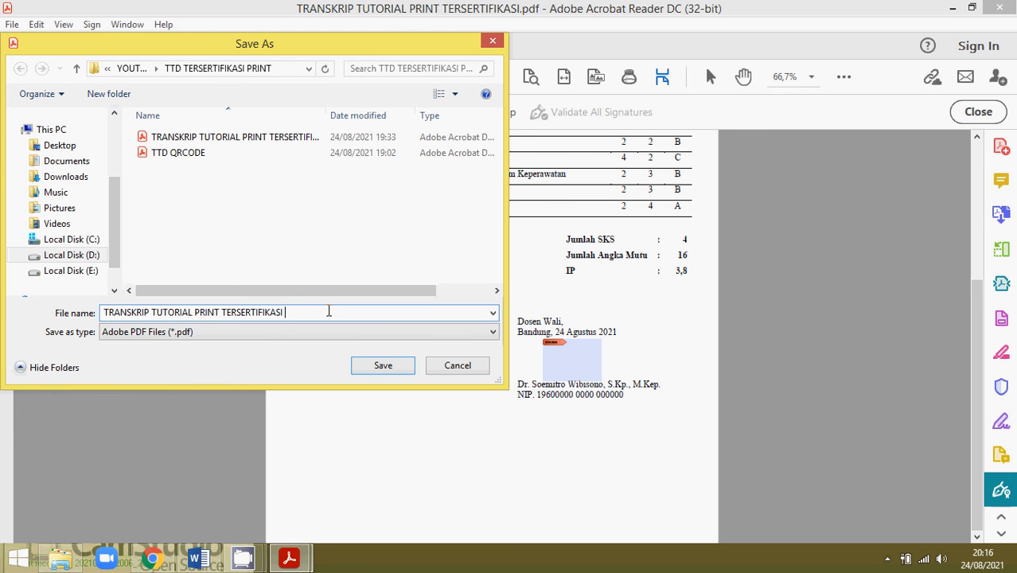
{"action": "type", "text": "ok"}
{"action": "key", "text": "BackSpace"}
{"action": "key", "text": "BackSpace"}
{"action": "type", "text": "OK"}
{"action": "left_click", "coordinate": [368, 370]}
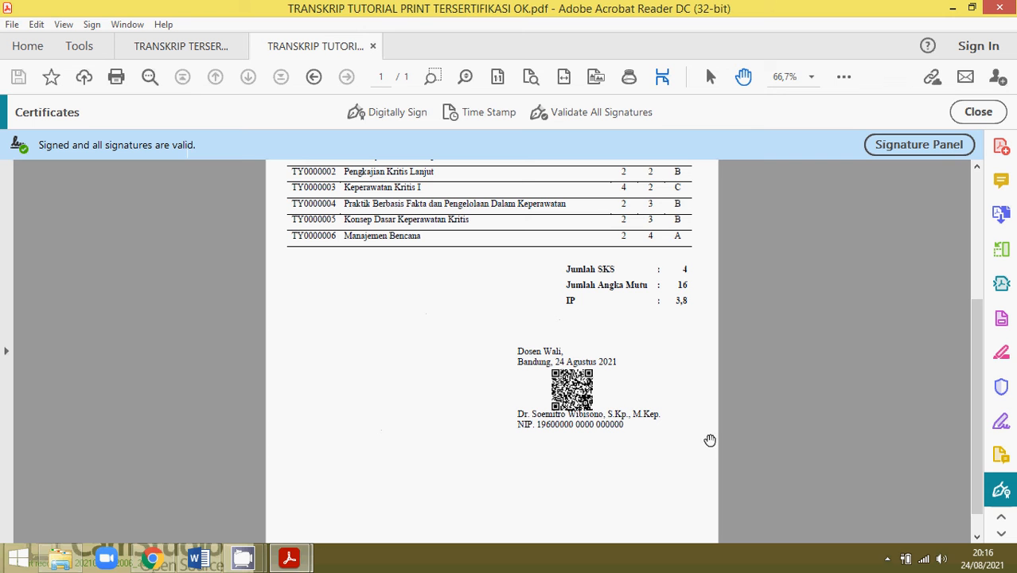
{"action": "left_click", "coordinate": [577, 389]}
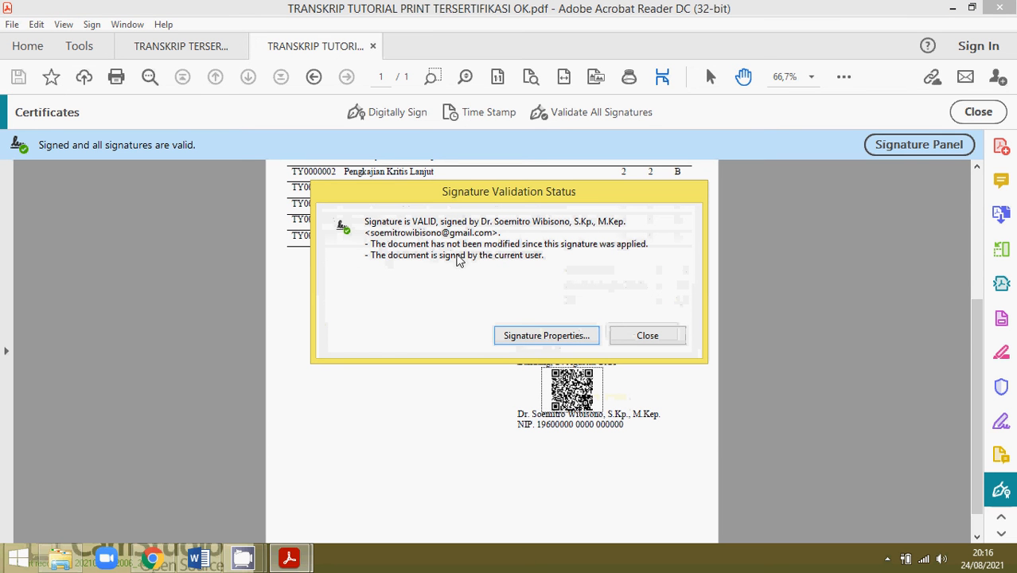
{"action": "left_click", "coordinate": [549, 338]}
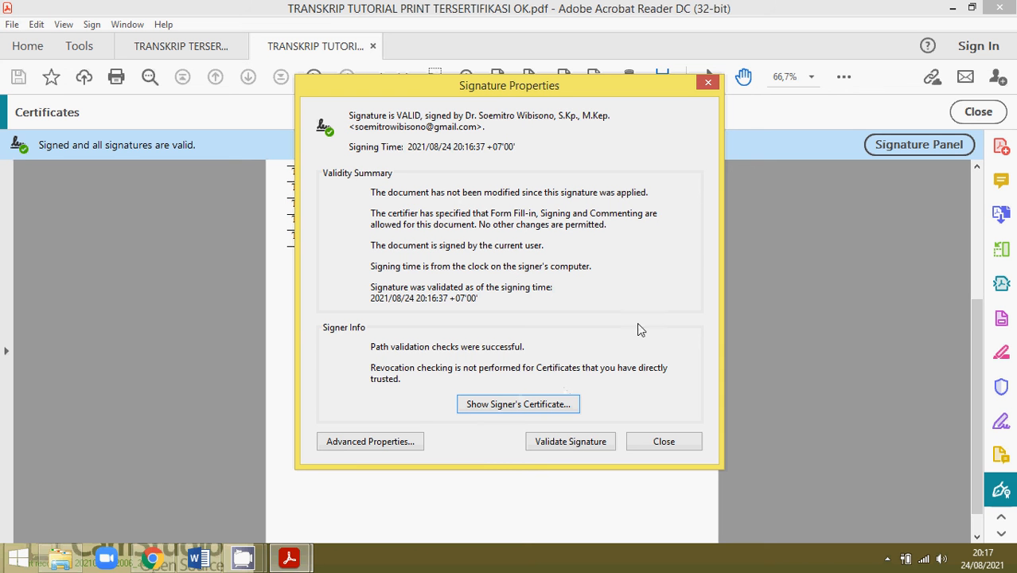
{"action": "left_click", "coordinate": [707, 82]}
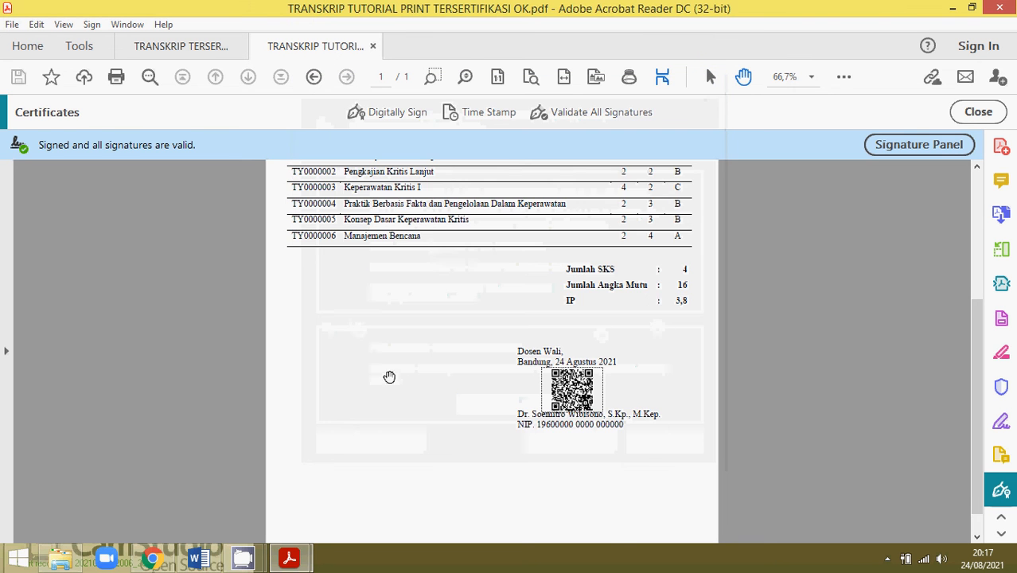
{"action": "scroll", "coordinate": [398, 375], "scroll_direction": "up", "scroll_amount": 5}
{"action": "scroll", "coordinate": [327, 293], "scroll_direction": "down", "scroll_amount": 6}
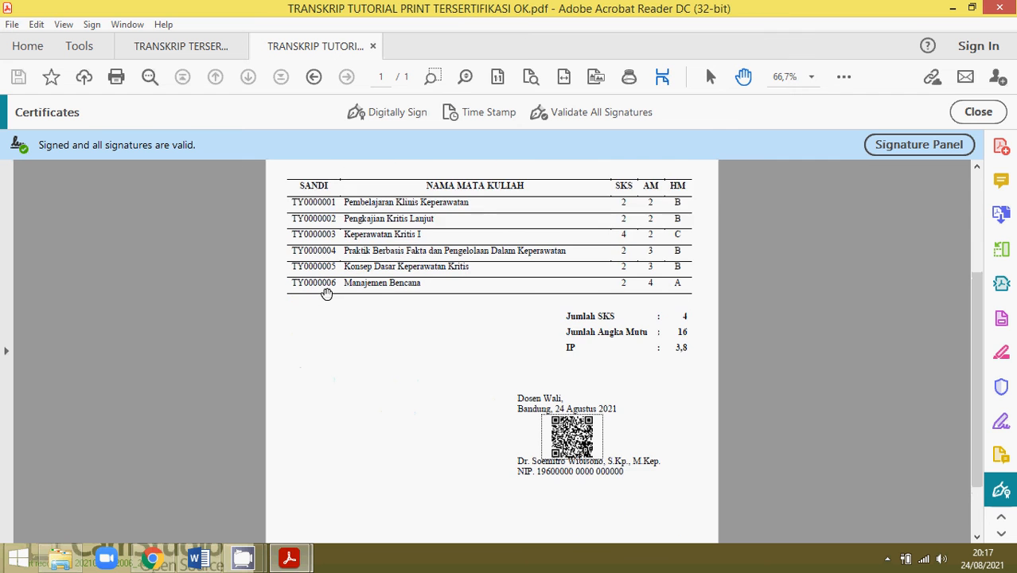
{"action": "scroll", "coordinate": [341, 301], "scroll_direction": "down", "scroll_amount": 1}
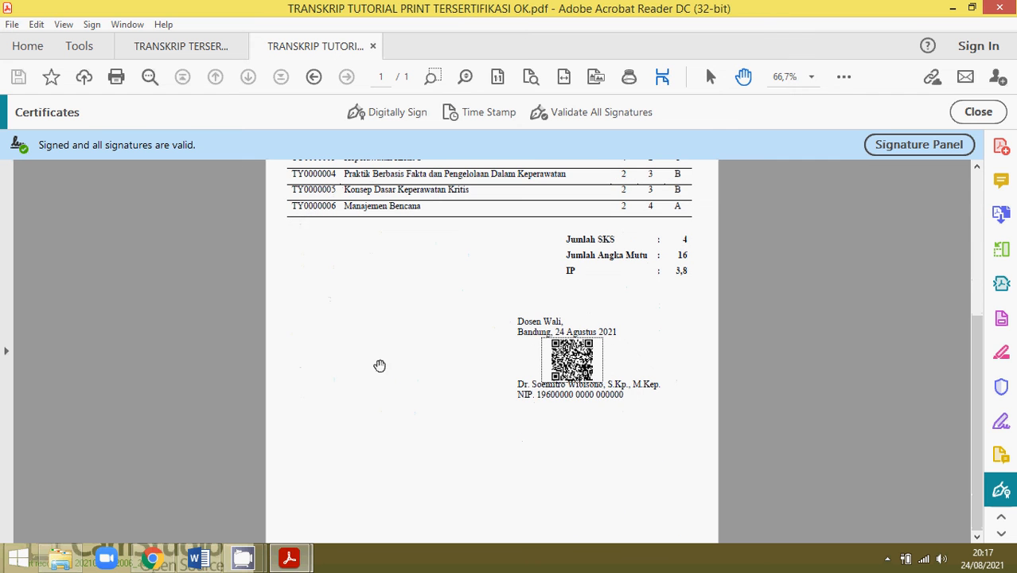
{"action": "left_click", "coordinate": [595, 447]}
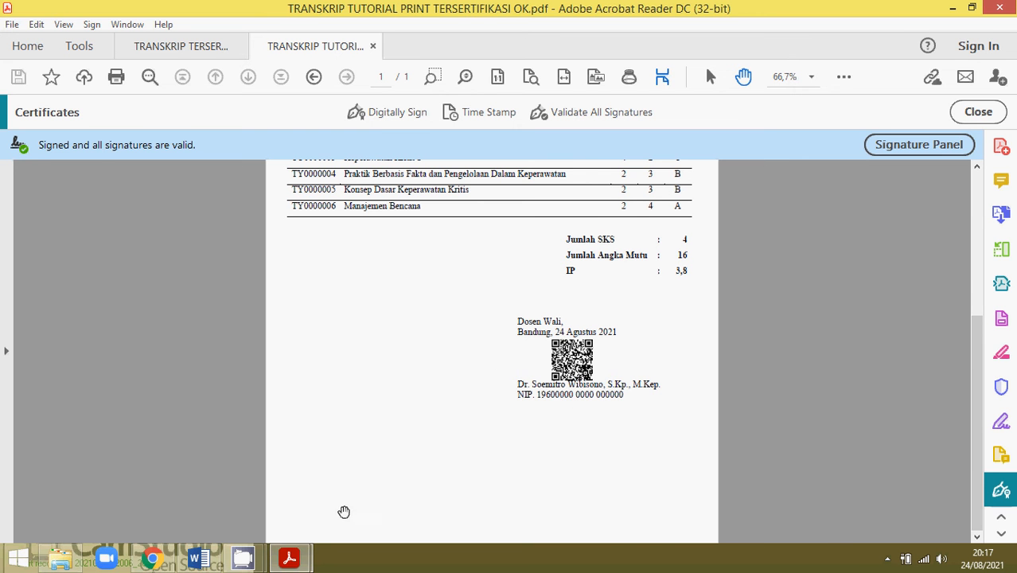
{"action": "left_click", "coordinate": [155, 561]}
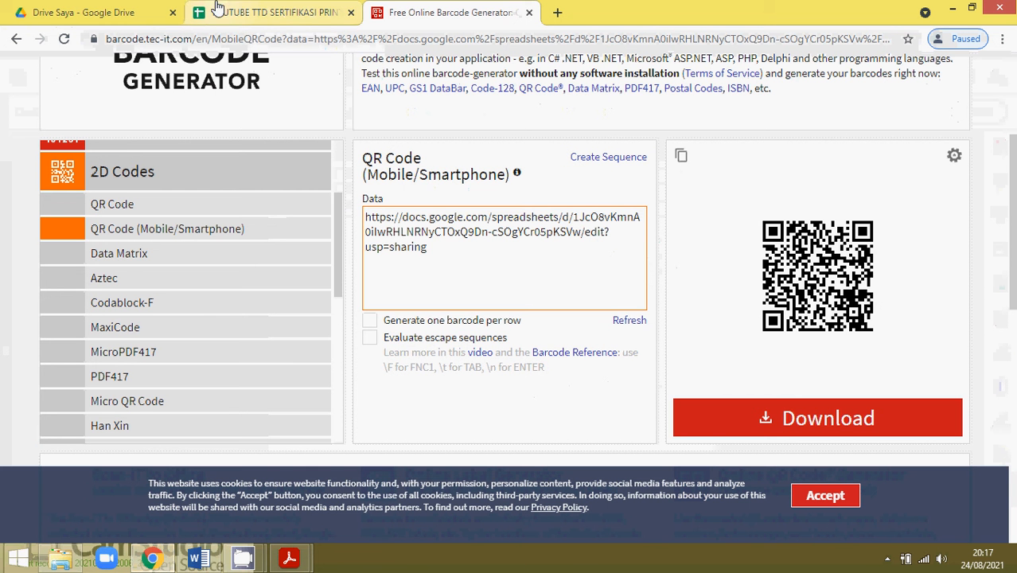
{"action": "left_click", "coordinate": [118, 7]}
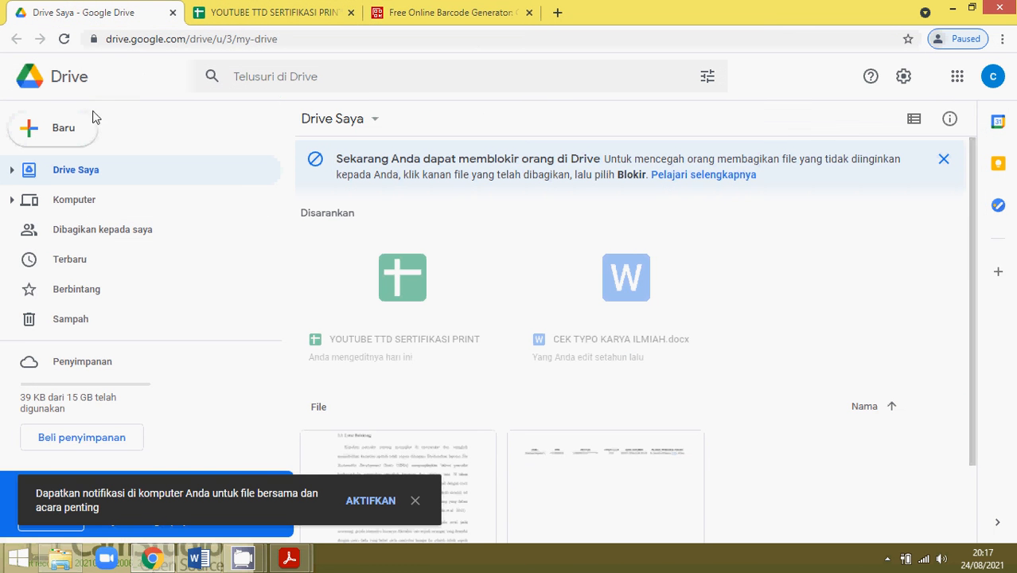
{"action": "left_click", "coordinate": [260, 10]}
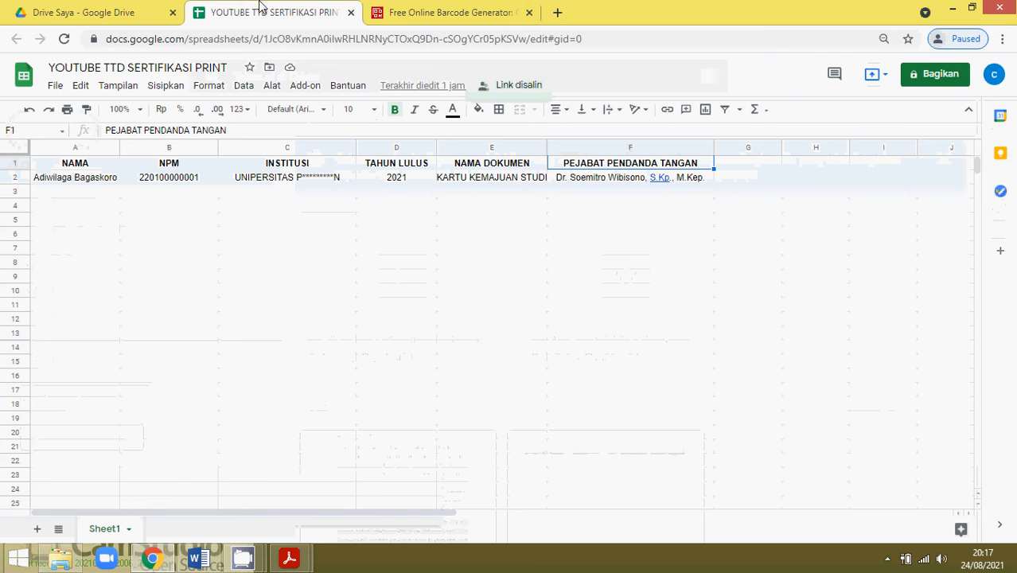
{"action": "left_click", "coordinate": [951, 9]}
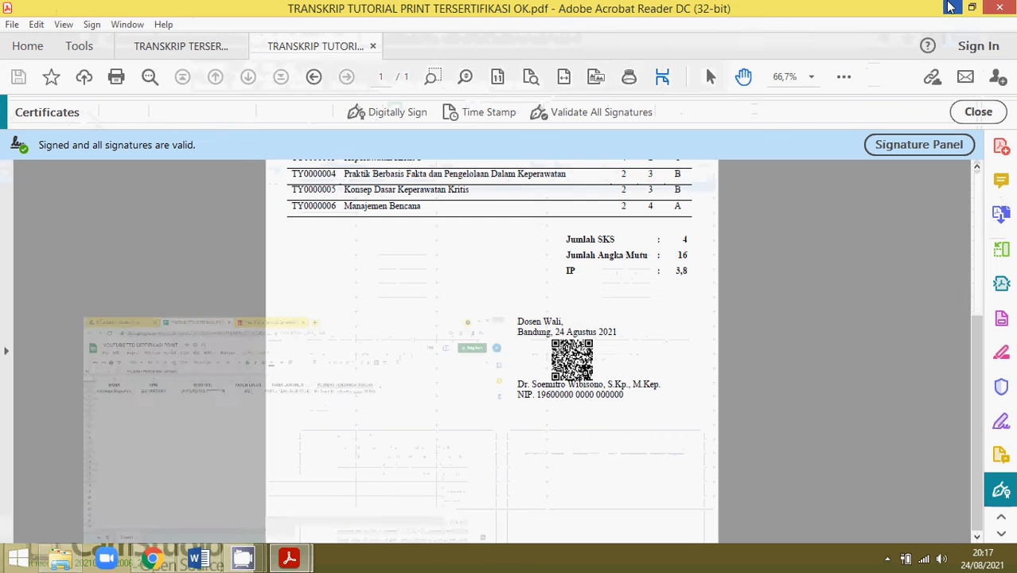
Zoom to 150% on the QR signature, then minimise Acrobat and File Explorer.
{"action": "scroll", "coordinate": [557, 378], "scroll_direction": "up", "scroll_amount": 2, "text": "ctrl"}
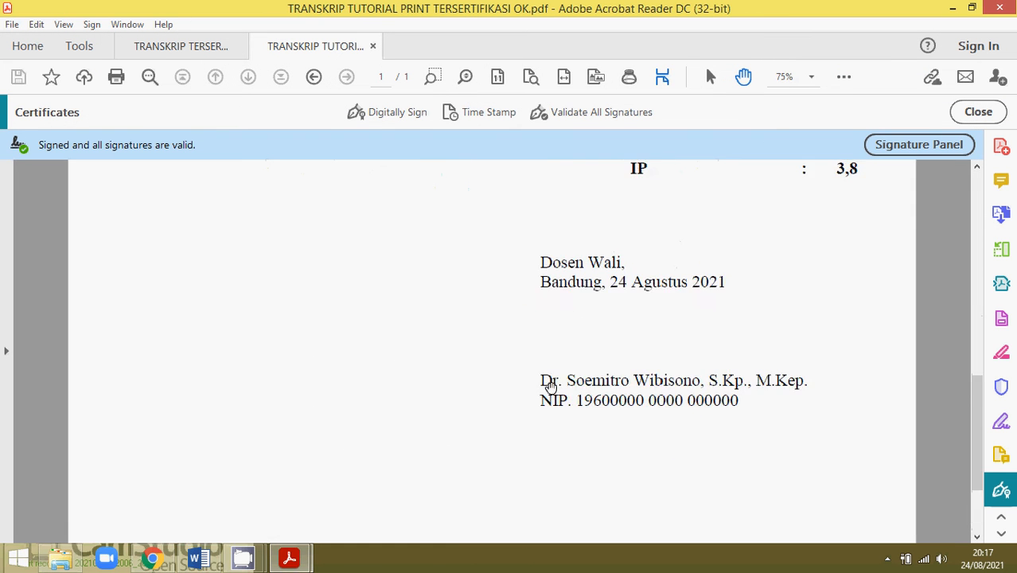
{"action": "scroll", "coordinate": [551, 386], "scroll_direction": "up", "scroll_amount": 3, "text": "ctrl"}
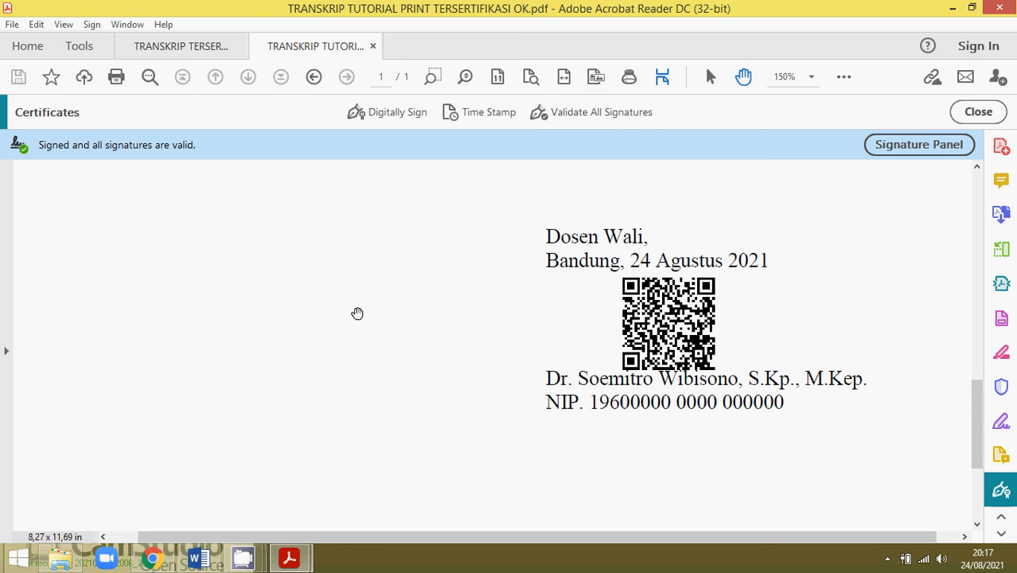
{"action": "scroll", "coordinate": [327, 297], "scroll_direction": "down", "scroll_amount": 1}
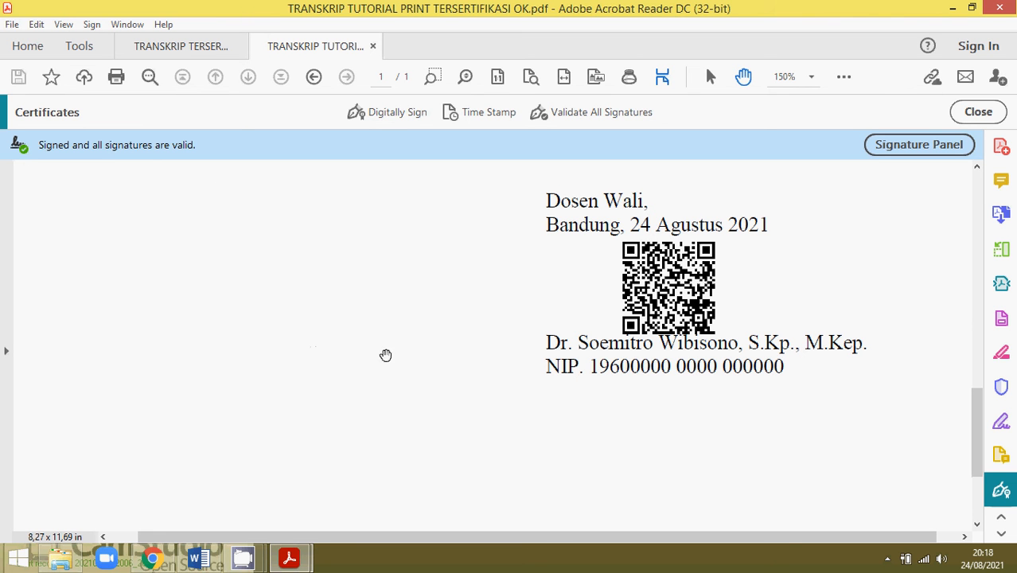
{"action": "left_click", "coordinate": [953, 11]}
{"action": "left_click", "coordinate": [953, 11]}
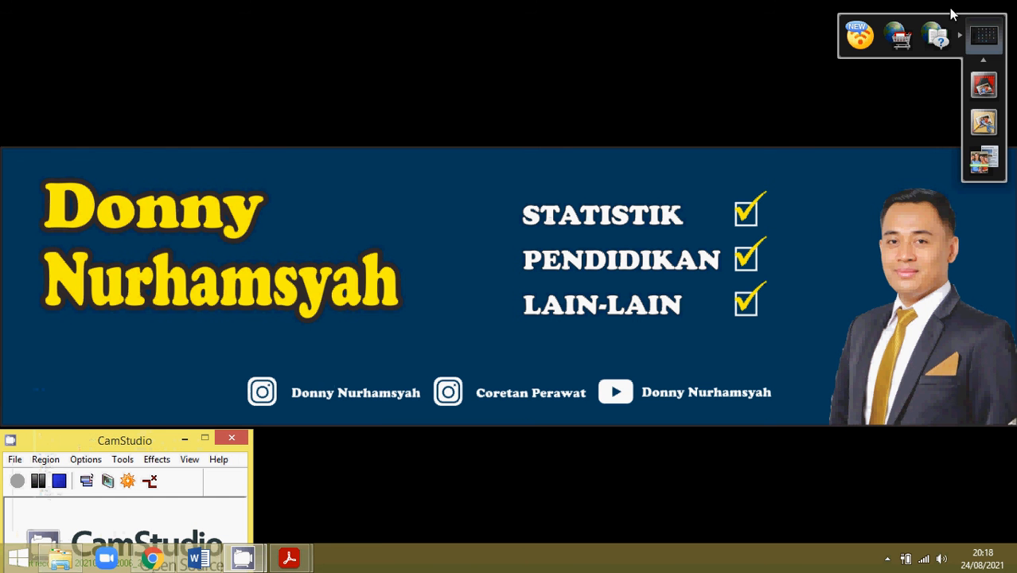